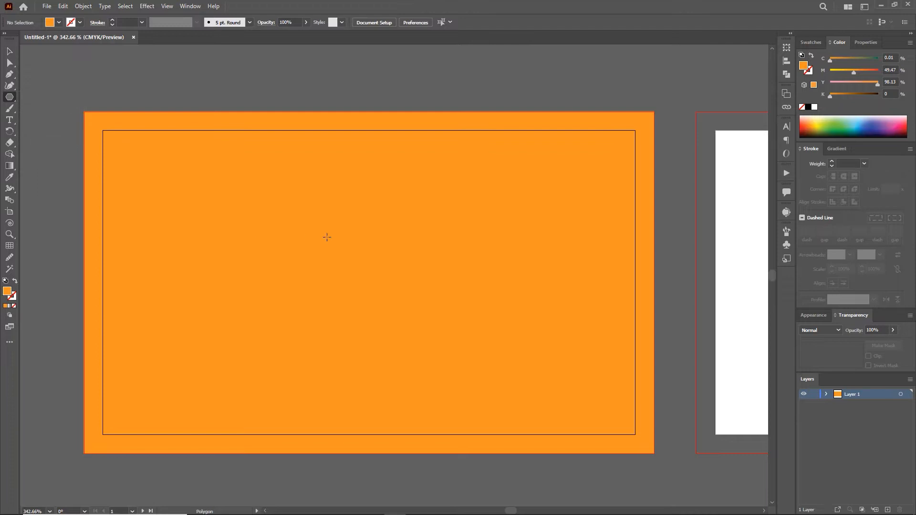
# - Create a six-sided hexagon, then move it toward the card's upper left and enlarge it
pyautogui.click(443, 301)
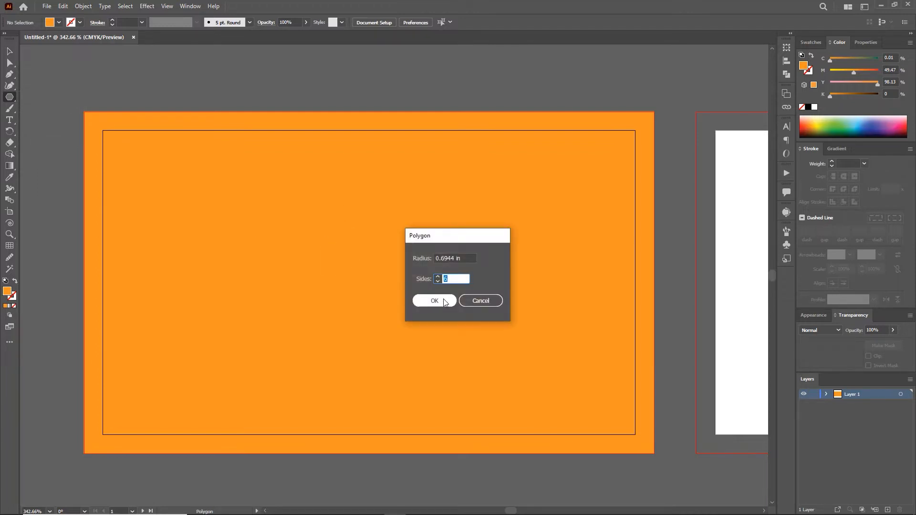
pyautogui.press('v')
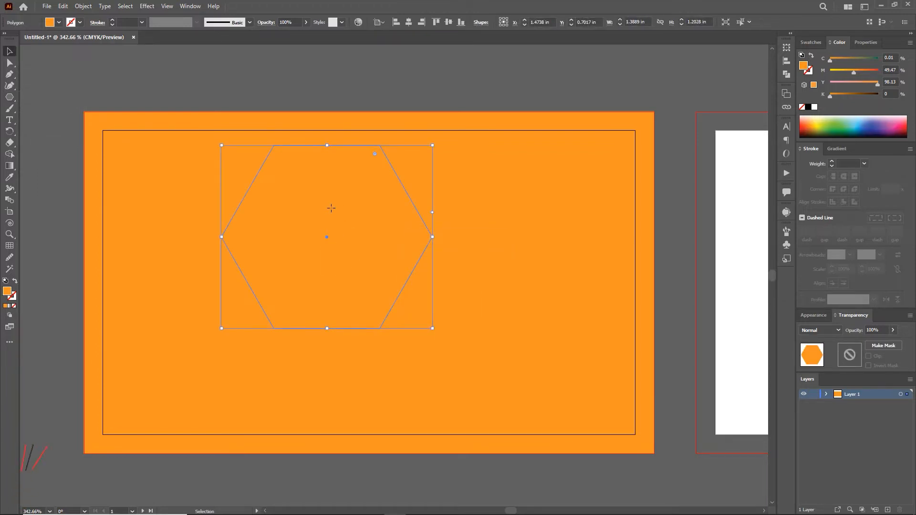
pyautogui.moveTo(327, 236); pyautogui.dragTo(230, 221)
pyautogui.moveTo(336, 313); pyautogui.dragTo(475, 434)
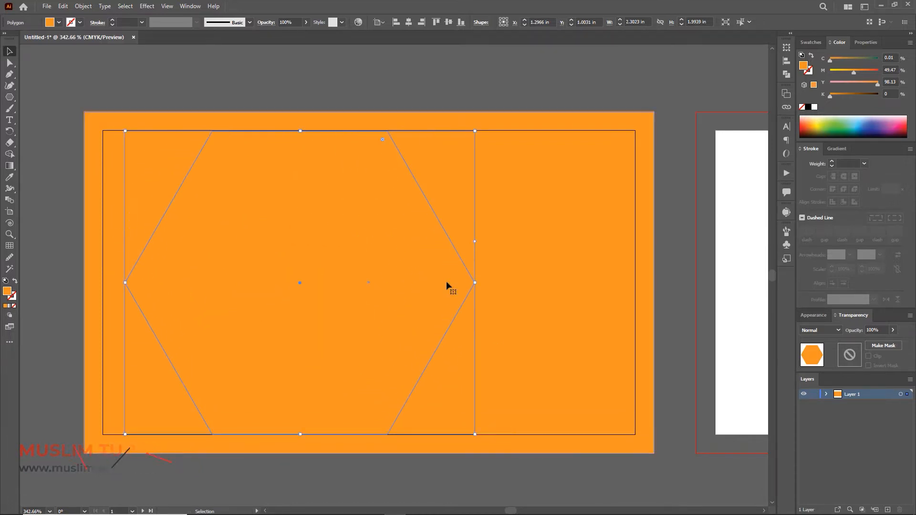
# - Stretch the hexagon to 3.6378 × 2.2463 in so it overhangs the card's left edge
pyautogui.moveTo(125, 282); pyautogui.dragTo(32, 286)
pyautogui.moveTo(281, 265); pyautogui.dragTo(373, 257)
pyautogui.moveTo(120, 275); pyautogui.dragTo(45, 274)
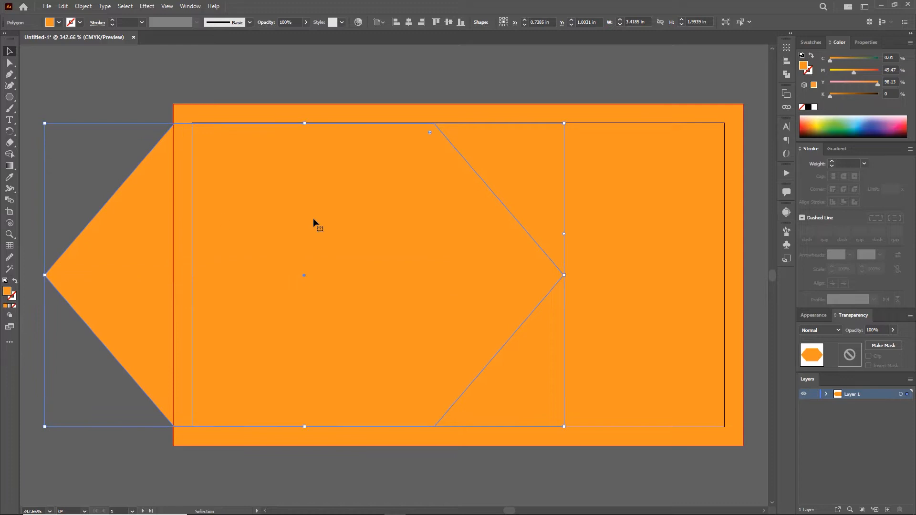
pyautogui.moveTo(305, 123); pyautogui.dragTo(305, 122)
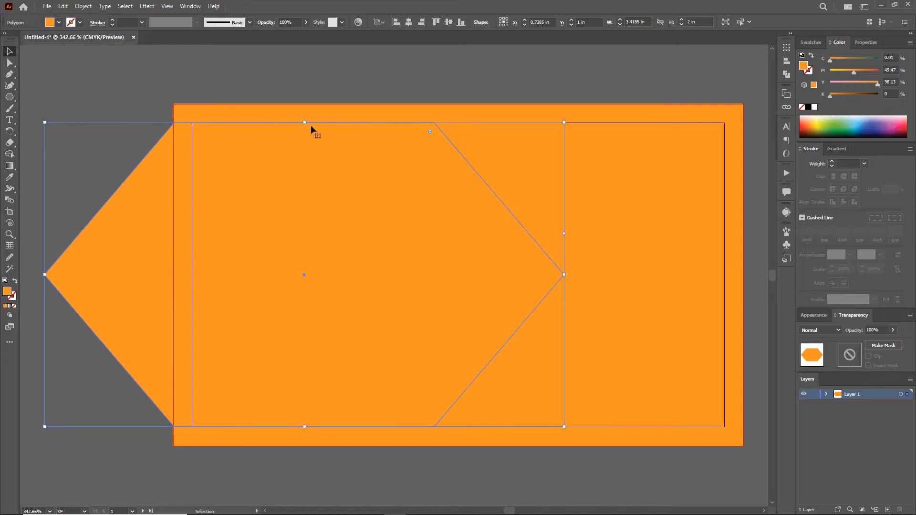
pyautogui.moveTo(564, 274); pyautogui.dragTo(624, 268)
pyautogui.moveTo(491, 236); pyautogui.dragTo(447, 235)
# - Fill the big hexagon with near-black 181818
pyautogui.doubleClick(6, 293)
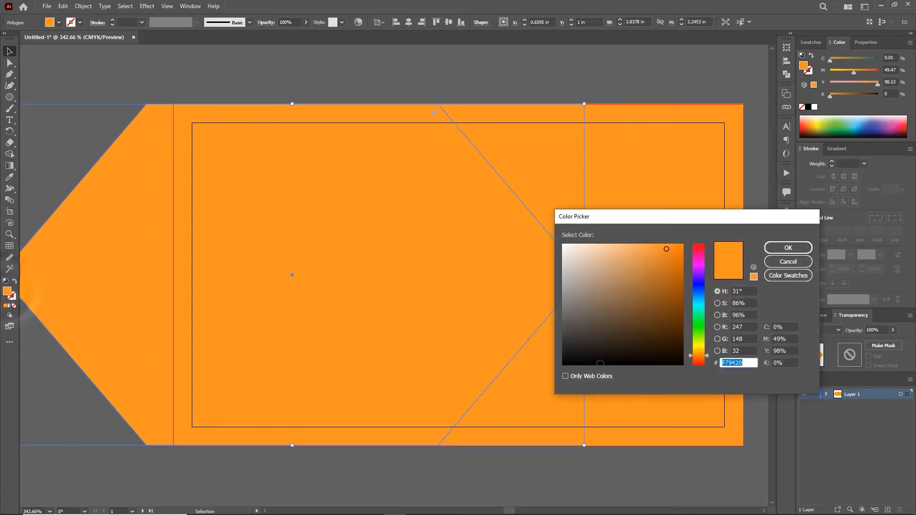
pyautogui.write('18181')
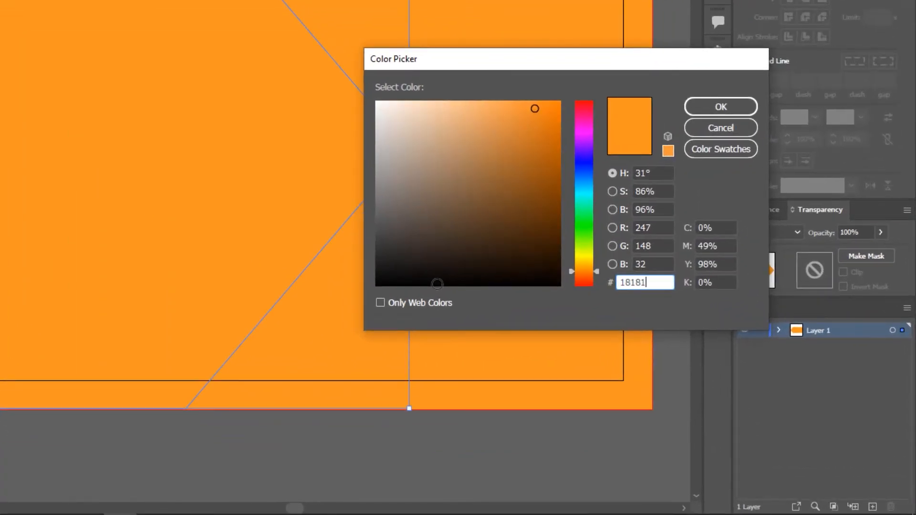
pyautogui.write('8')
pyautogui.click(740, 105)
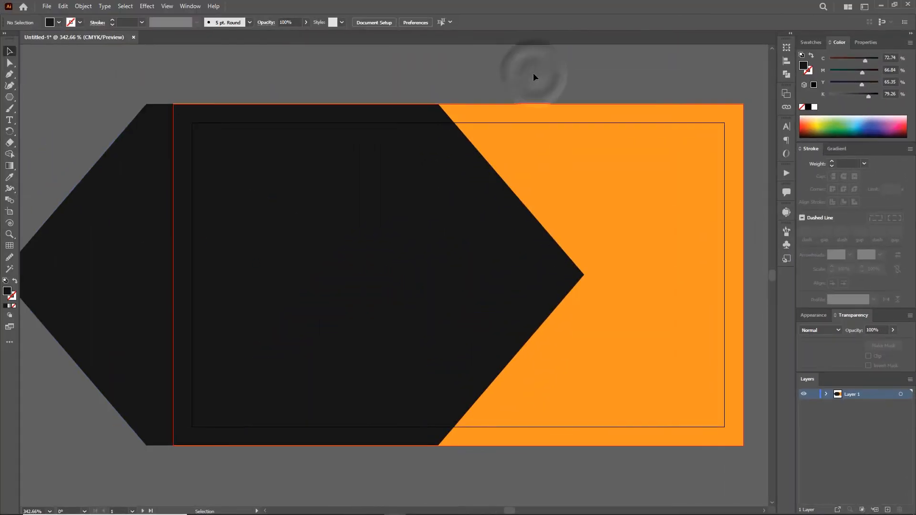
# - Trim the hexagon's overhang flush with the card's left edge using Shape Builder
pyautogui.moveTo(496, 267); pyautogui.dragTo(441, 267)
pyautogui.moveTo(78, 84); pyautogui.dragTo(382, 199)
pyautogui.hotkey('shift', 'm')
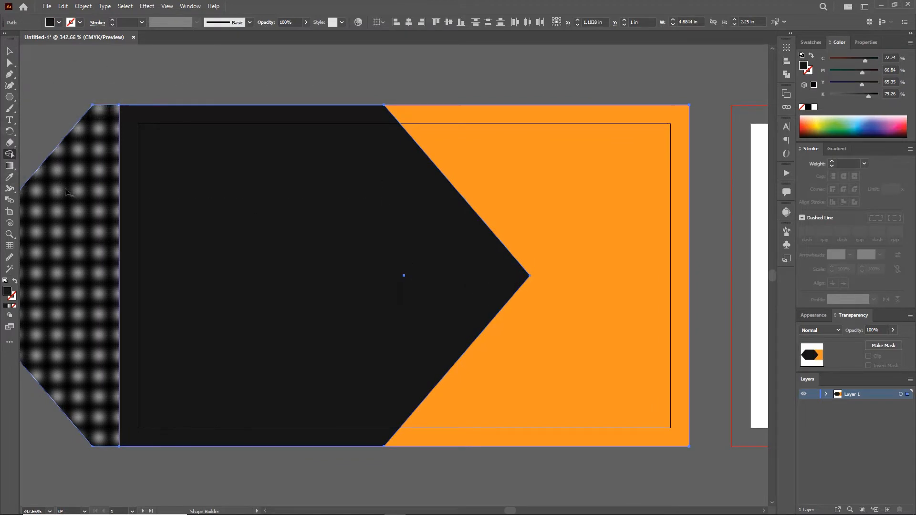
pyautogui.keyDown('alt'); pyautogui.click(70, 177); pyautogui.keyUp('alt')
# - Draw a second, smaller 1.3889 × 1.2028 in hexagon on the card
pyautogui.press('v')
pyautogui.click(374, 66)
pyautogui.click(389, 251)
pyautogui.click(444, 302)
# - Centre the small hexagon on the artboard, enlarge it slightly, and copy it
pyautogui.press('v')
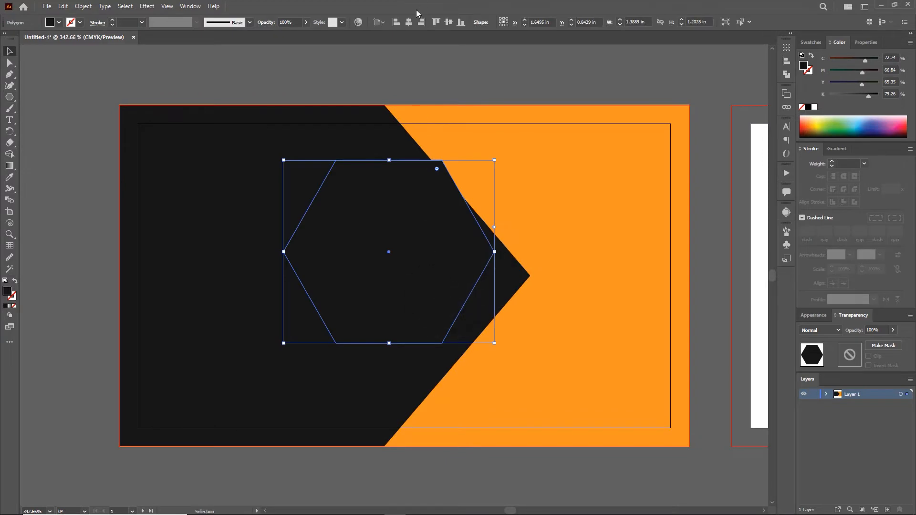
pyautogui.click(409, 22)
pyautogui.click(448, 22)
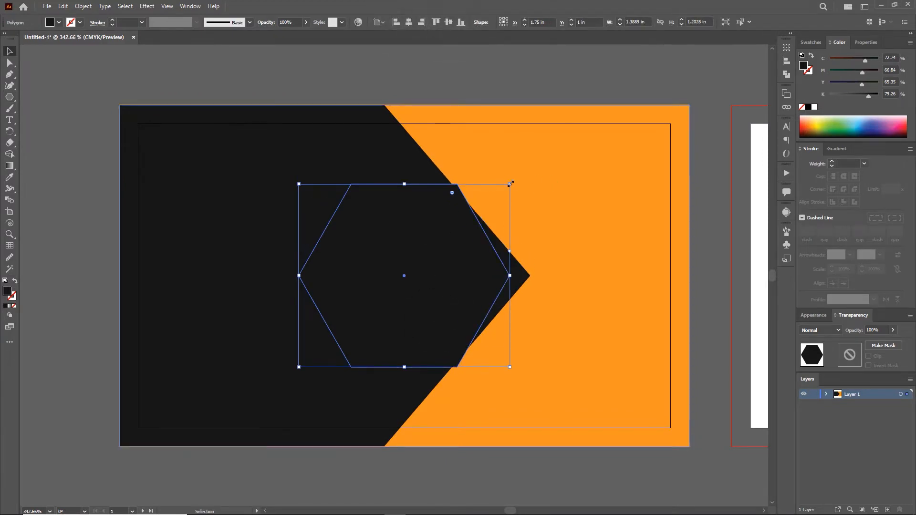
pyautogui.moveTo(510, 184); pyautogui.dragTo(537, 167)
pyautogui.click(475, 77)
pyautogui.click(424, 259)
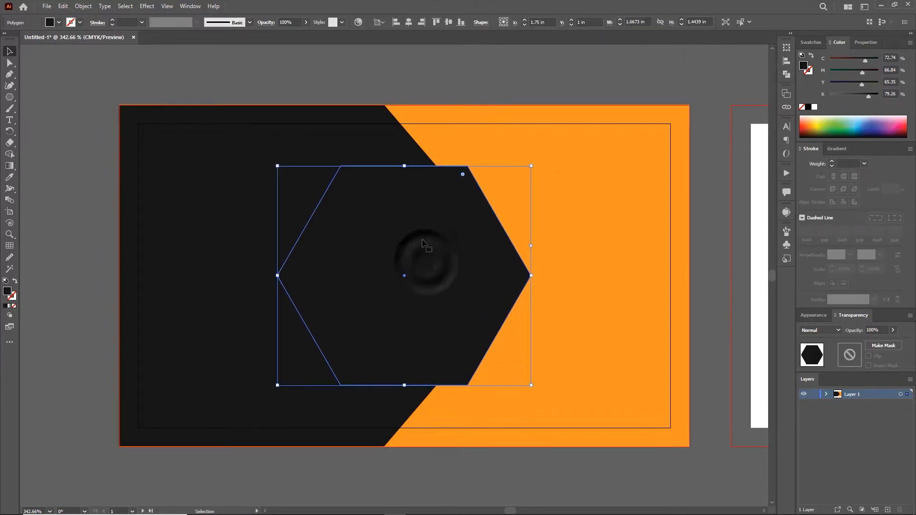
pyautogui.hotkey('ctrl', 'c')
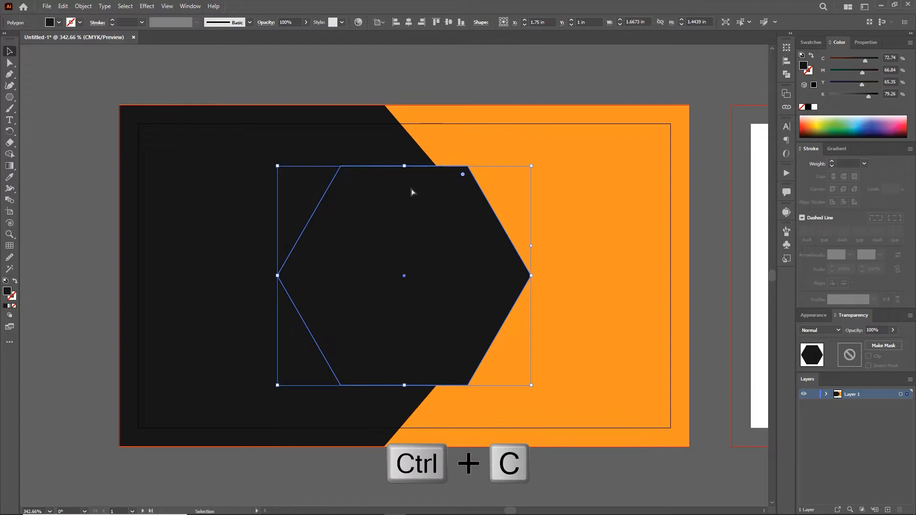
# - Enlarge the hexagon copy pasted behind and set its blending mode to Color Burn
pyautogui.click(827, 394)
pyautogui.click(900, 414)
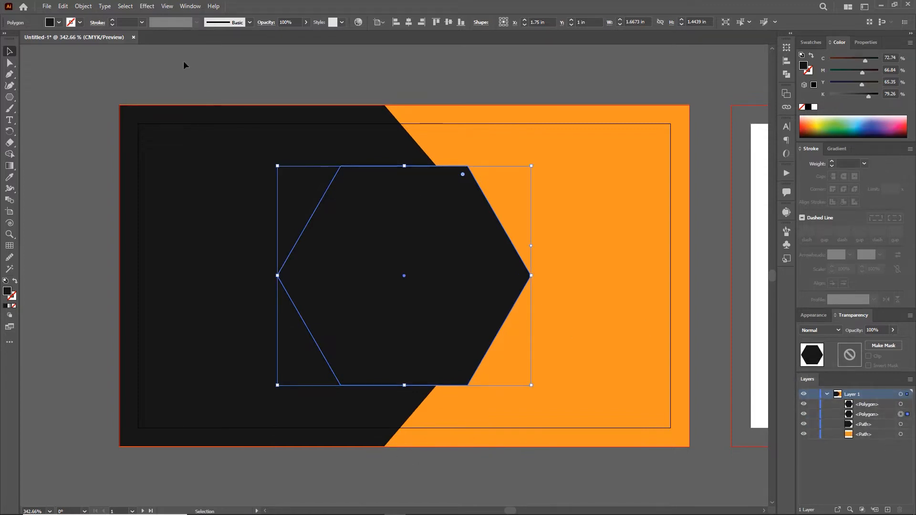
pyautogui.moveTo(532, 167); pyautogui.dragTo(560, 153)
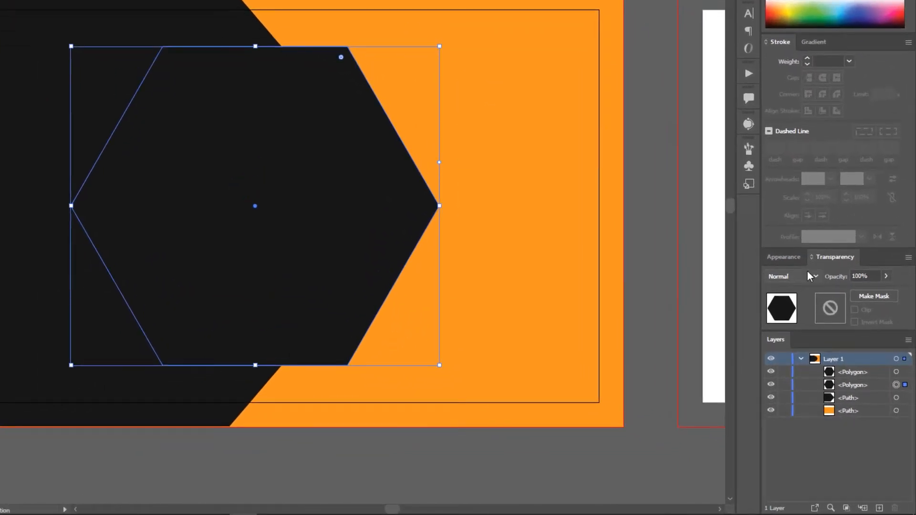
pyautogui.click(811, 277)
pyautogui.click(794, 333)
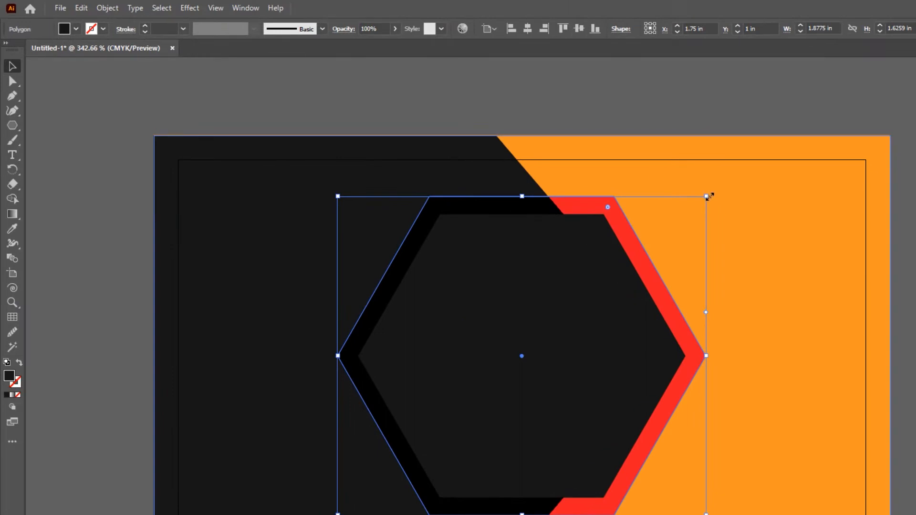
pyautogui.moveTo(708, 197); pyautogui.dragTo(733, 190)
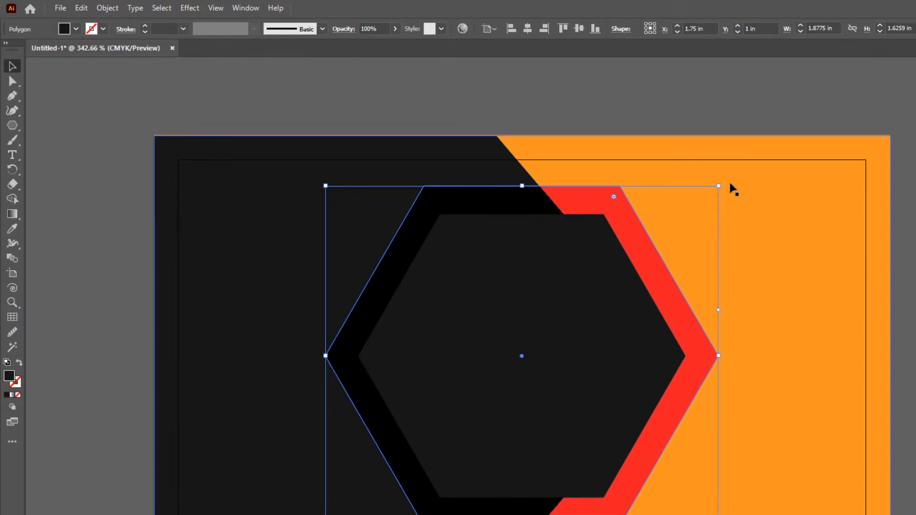
# - Apply a 19-pixel Gaussian Blur to the back hexagon
pyautogui.click(190, 8)
pyautogui.moveTo(282, 214)
pyautogui.click(397, 216)
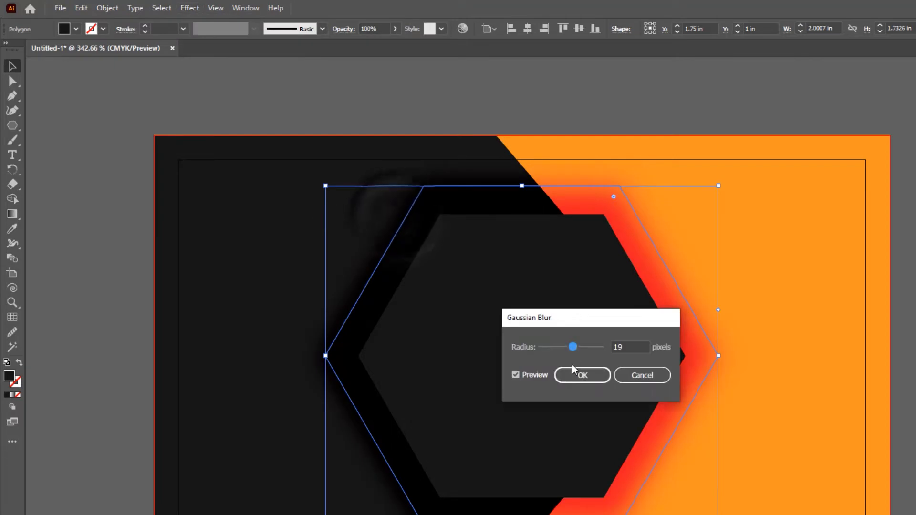
pyautogui.click(583, 375)
# - Give the blurred back hexagon a gradient fill, shortened and shifted across it
pyautogui.click(525, 91)
pyautogui.click(609, 204)
pyautogui.click(12, 395)
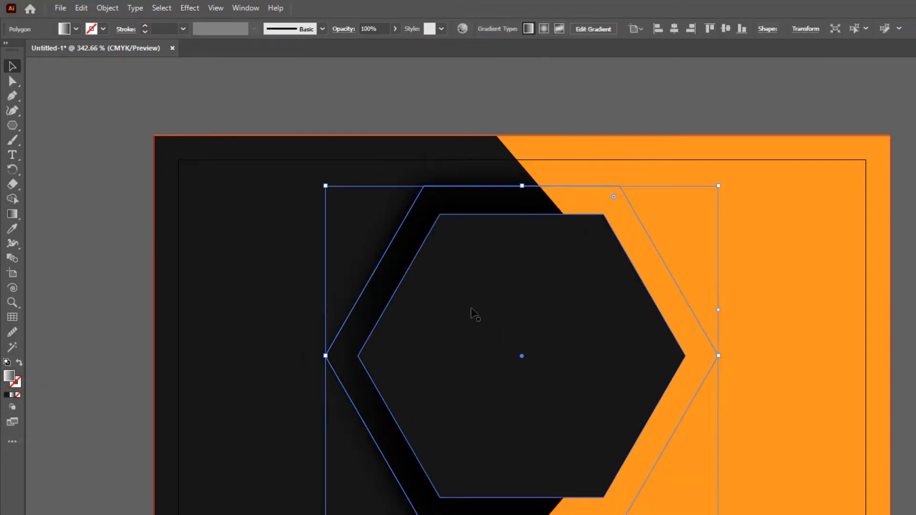
pyautogui.press('g')
pyautogui.moveTo(319, 358); pyautogui.dragTo(556, 359)
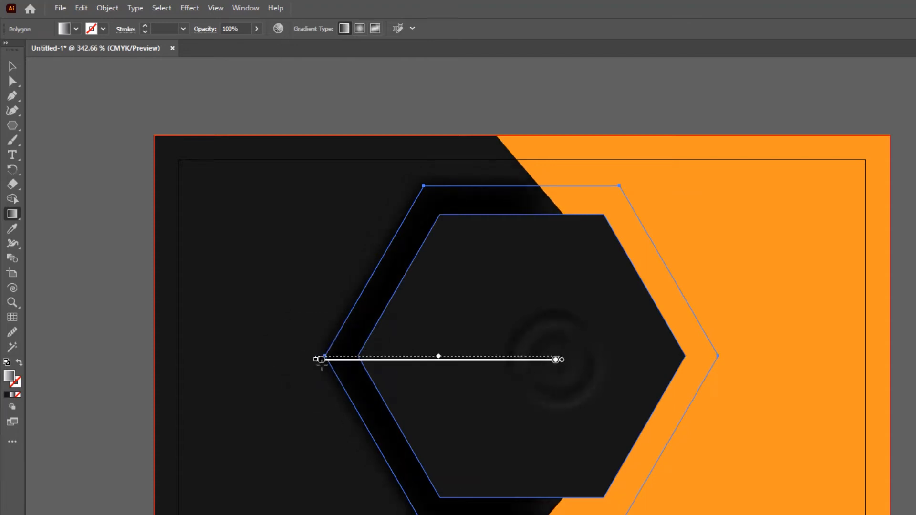
pyautogui.press('v')
pyautogui.click(576, 96)
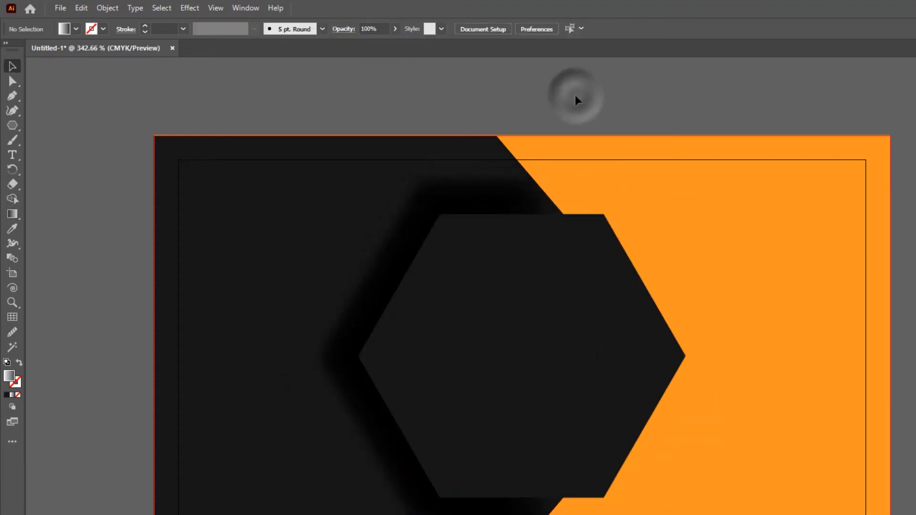
# - Form a hexagon ring from a right-shifted copy of the front hexagon minus a smaller copy
pyautogui.click(552, 324)
pyautogui.hotkey('ctrl', 'c')
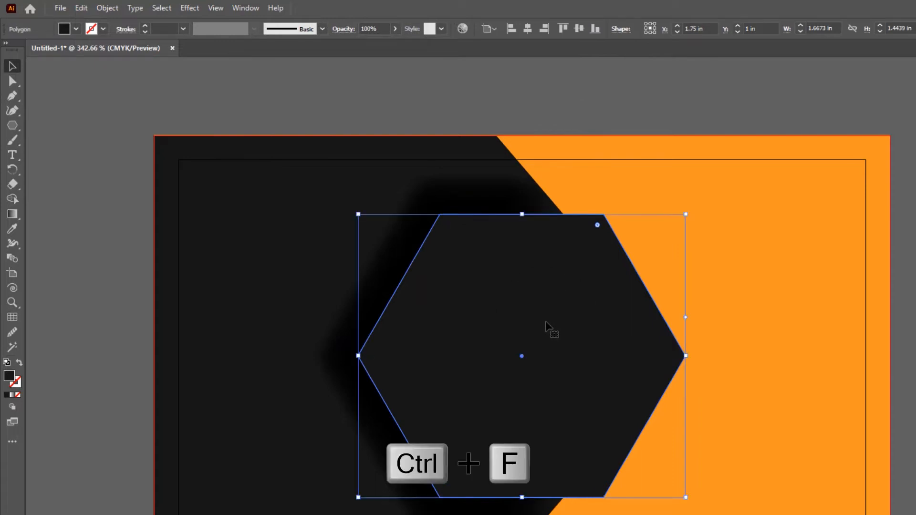
pyautogui.moveTo(545, 324); pyautogui.dragTo(639, 323)
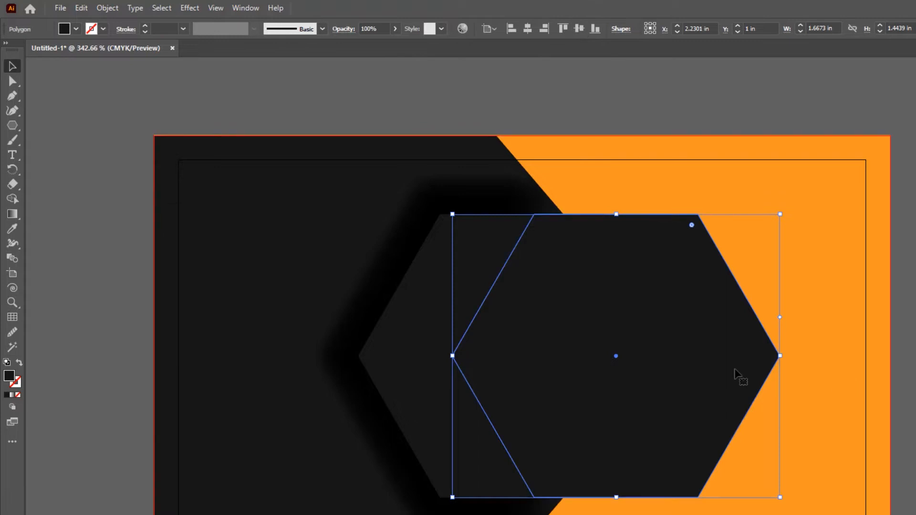
pyautogui.moveTo(732, 373); pyautogui.dragTo(740, 374)
pyautogui.hotkey('ctrl', 'c')
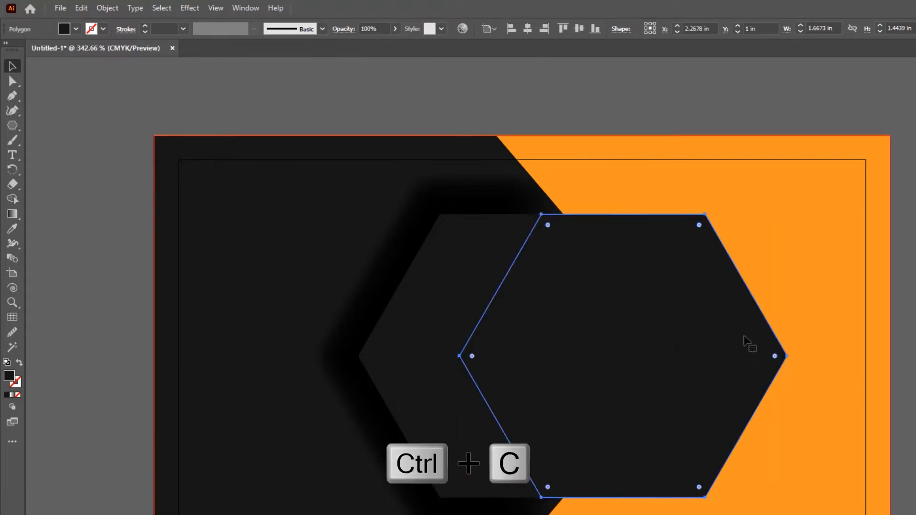
pyautogui.hotkey('ctrl', 'f')
pyautogui.moveTo(787, 216); pyautogui.dragTo(756, 246)
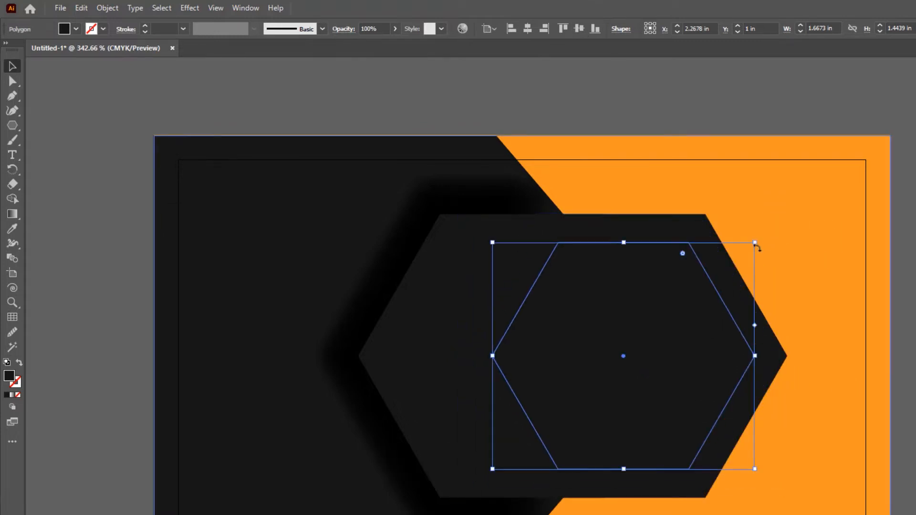
pyautogui.keyDown('shift'); pyautogui.click(689, 225); pyautogui.keyUp('shift')
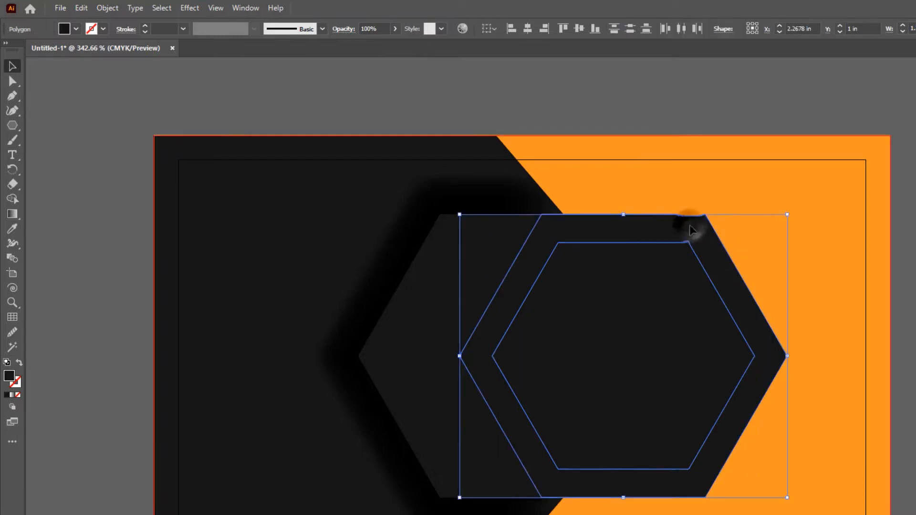
pyautogui.rightClick(625, 274)
pyautogui.click(709, 421)
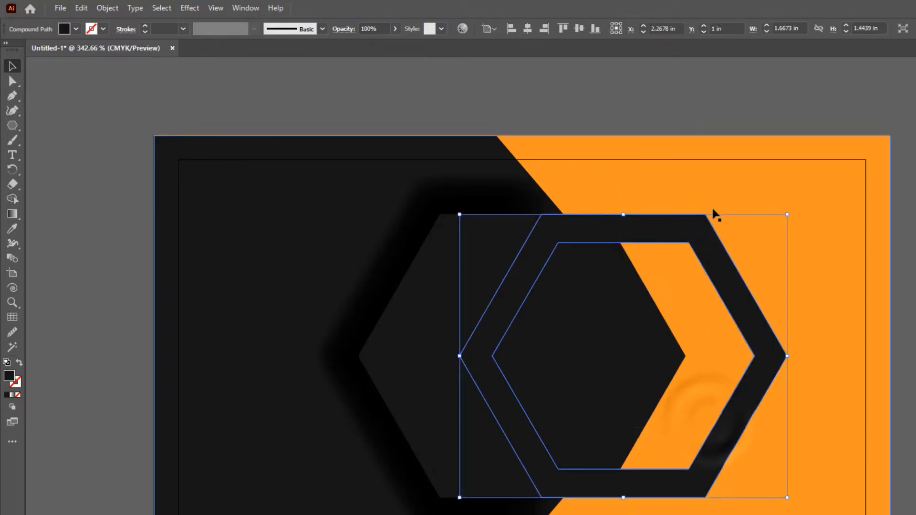
# - Paste a smaller ring copy further right and release it into two hexagons
pyautogui.click(705, 106)
pyautogui.click(710, 248)
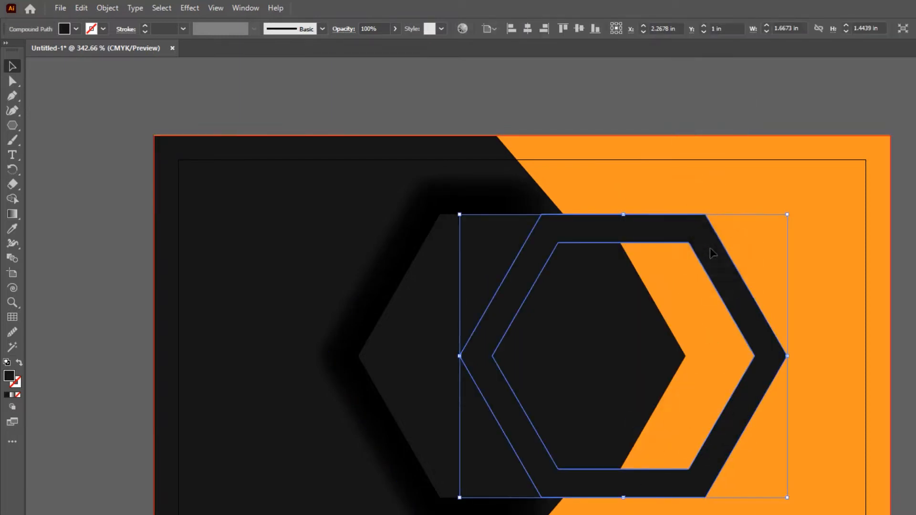
pyautogui.hotkey('ctrl', 'f')
pyautogui.moveTo(754, 316); pyautogui.dragTo(811, 316)
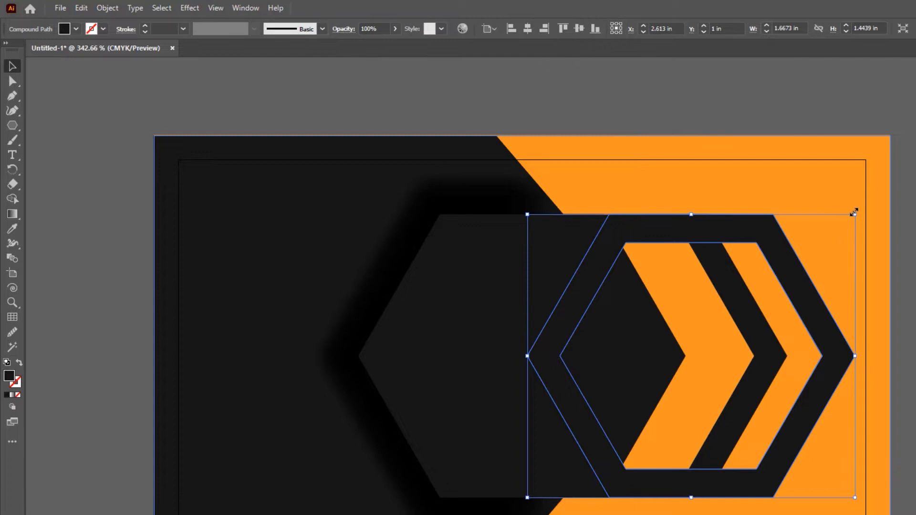
pyautogui.moveTo(855, 212); pyautogui.dragTo(828, 236)
pyautogui.moveTo(785, 317); pyautogui.dragTo(801, 320)
pyautogui.moveTo(840, 240); pyautogui.dragTo(827, 261)
pyautogui.moveTo(788, 325); pyautogui.dragTo(808, 324)
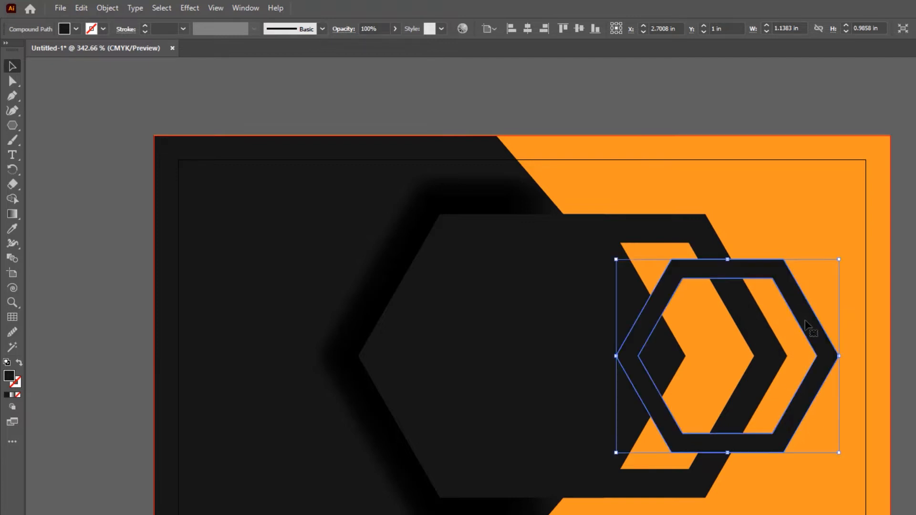
pyautogui.rightClick(775, 266)
pyautogui.click(845, 356)
# - Shrink the inner hexagon and punch it out to make a thicker small ring
pyautogui.click(756, 317)
pyautogui.click(762, 211)
pyautogui.click(756, 319)
pyautogui.moveTo(818, 277); pyautogui.dragTo(810, 284)
pyautogui.keyDown('shift'); pyautogui.click(774, 266); pyautogui.keyUp('shift')
pyautogui.rightClick(760, 309)
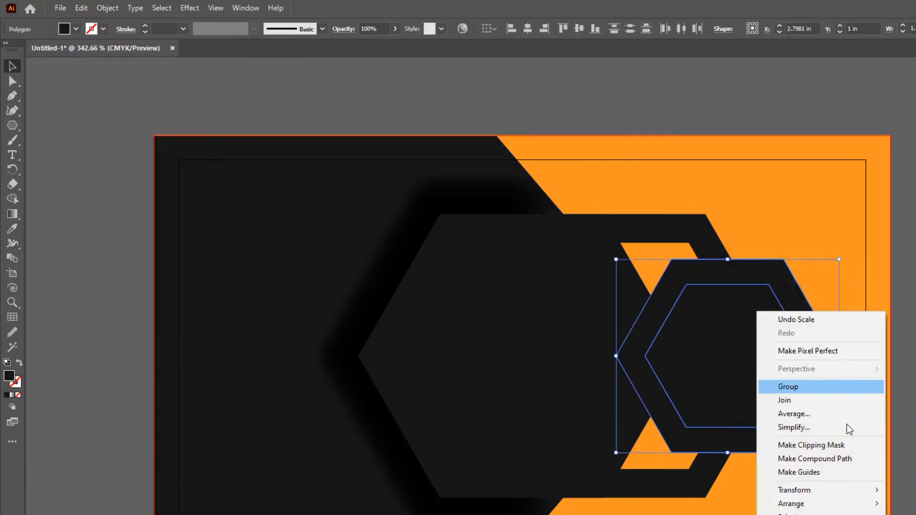
pyautogui.click(829, 462)
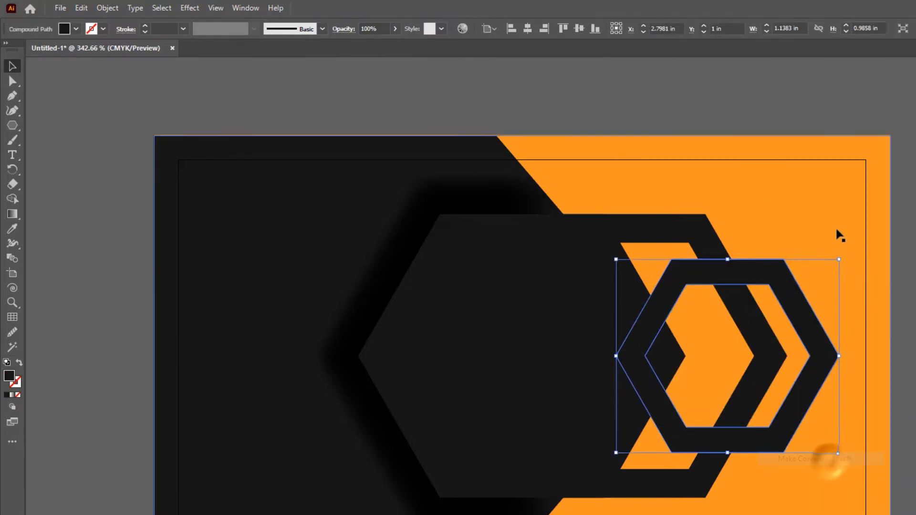
# - Cut away the overlap with Shape Builder, leaving an orange chevron
pyautogui.keyDown('shift'); pyautogui.click(697, 240); pyautogui.keyUp('shift')
pyautogui.click(13, 199)
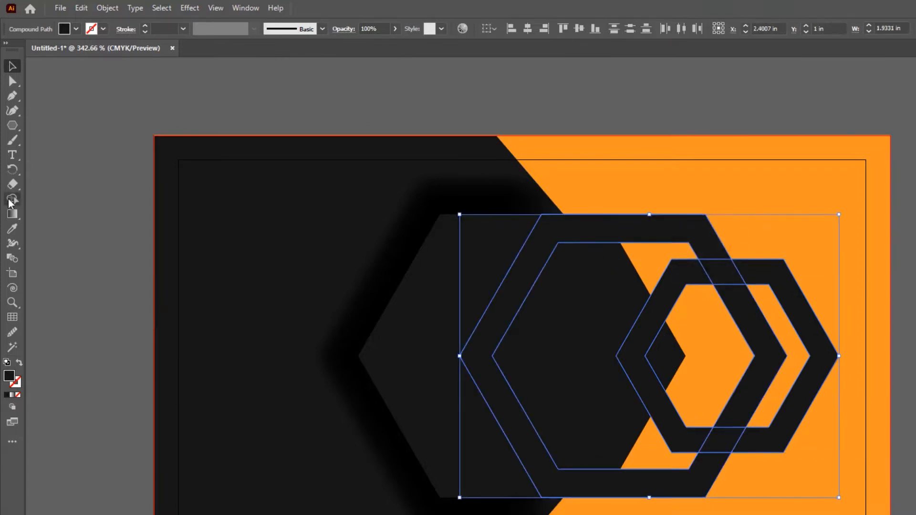
pyautogui.click(686, 279)
pyautogui.press('v')
pyautogui.click(709, 85)
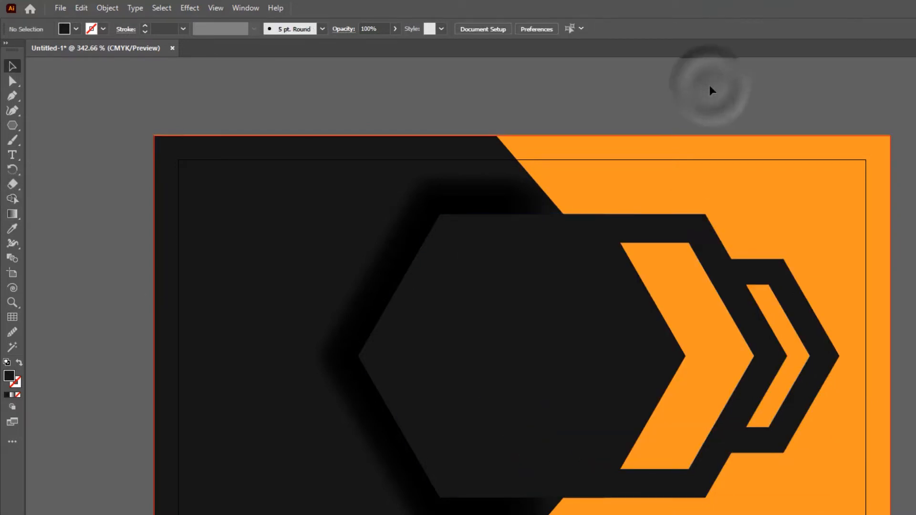
# - Bring the large solid hexagon to the front and zoom out to the whole card
pyautogui.click(517, 329)
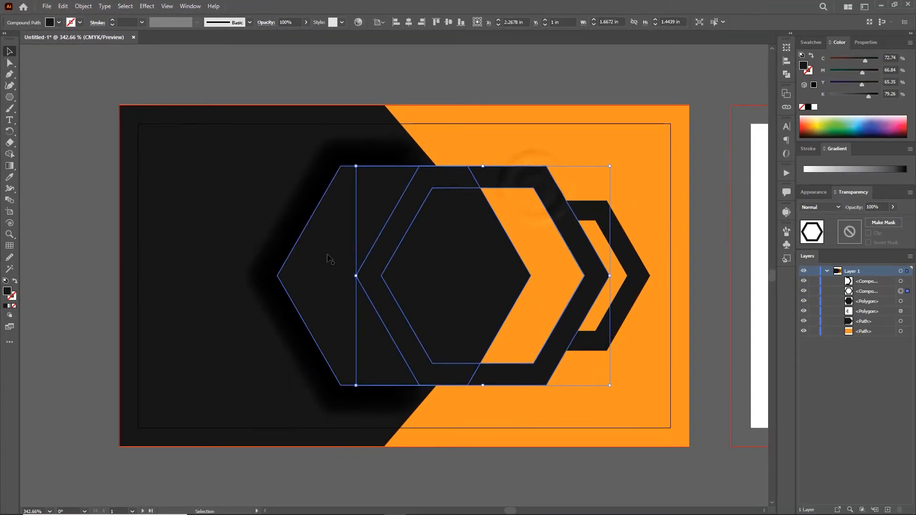
pyautogui.rightClick(422, 329)
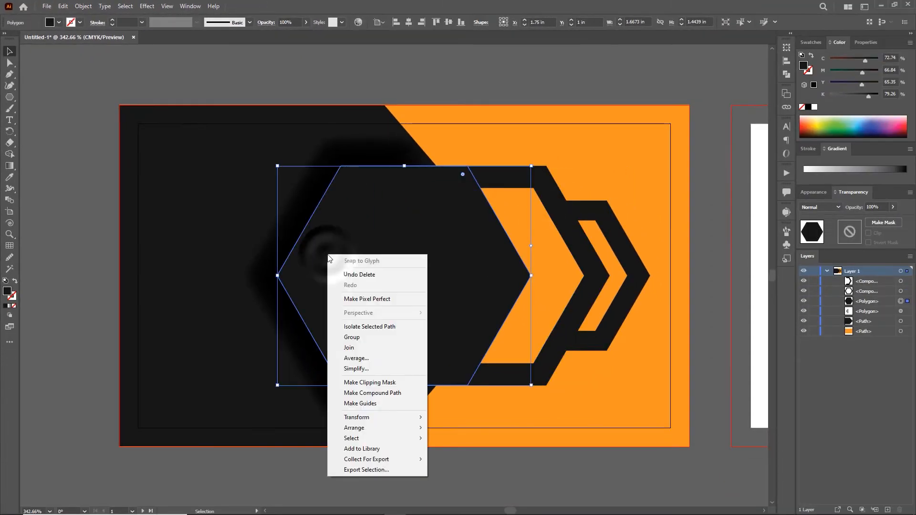
pyautogui.moveTo(406, 427)
pyautogui.click(443, 427)
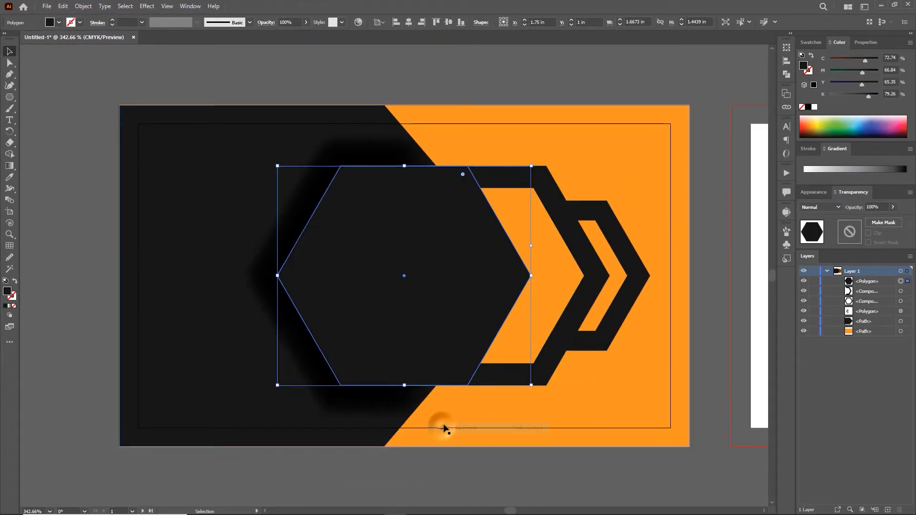
pyautogui.click(488, 79)
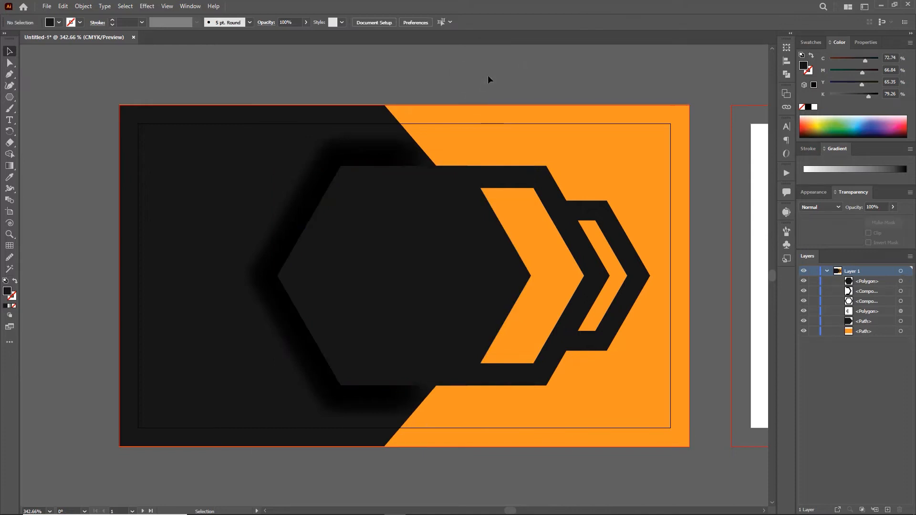
pyautogui.press('z')
pyautogui.moveTo(511, 307); pyautogui.dragTo(409, 310)
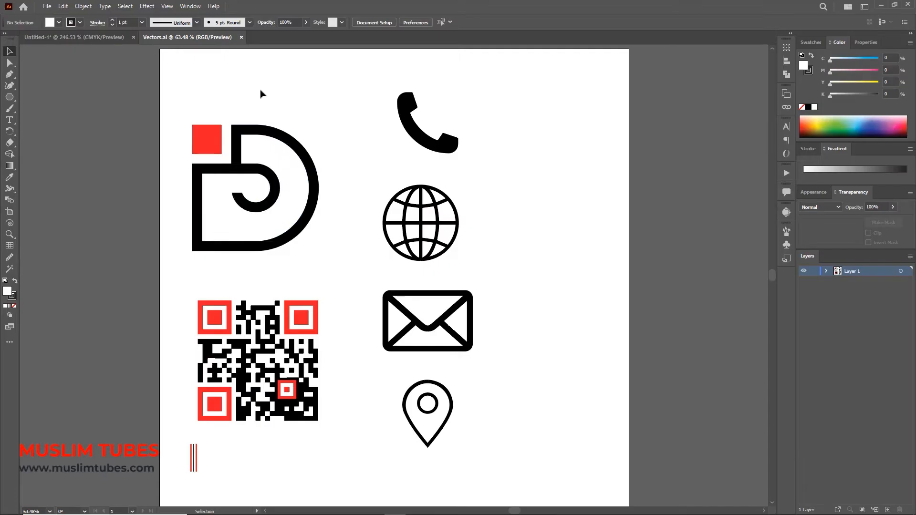
# - Bring the D logo into the card document, scaled down and placed above the card
pyautogui.moveTo(244, 130); pyautogui.dragTo(333, 117)
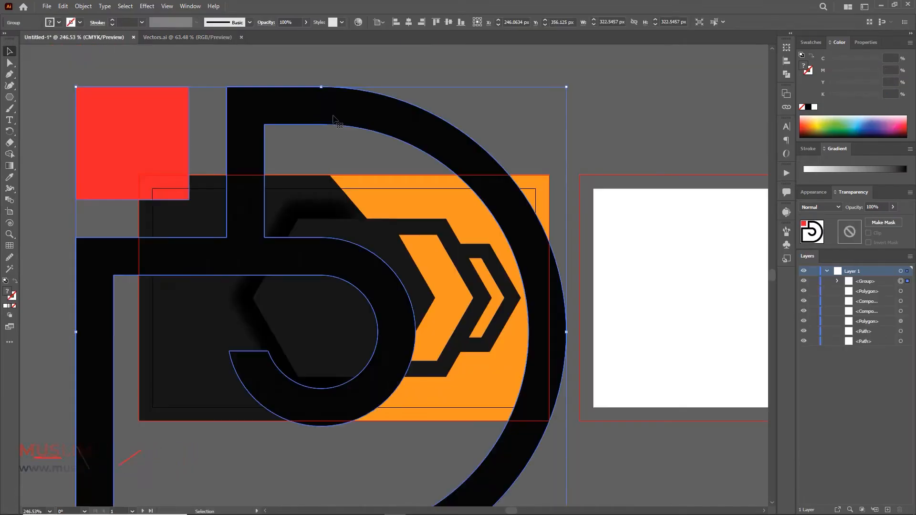
pyautogui.moveTo(567, 87); pyautogui.dragTo(380, 289)
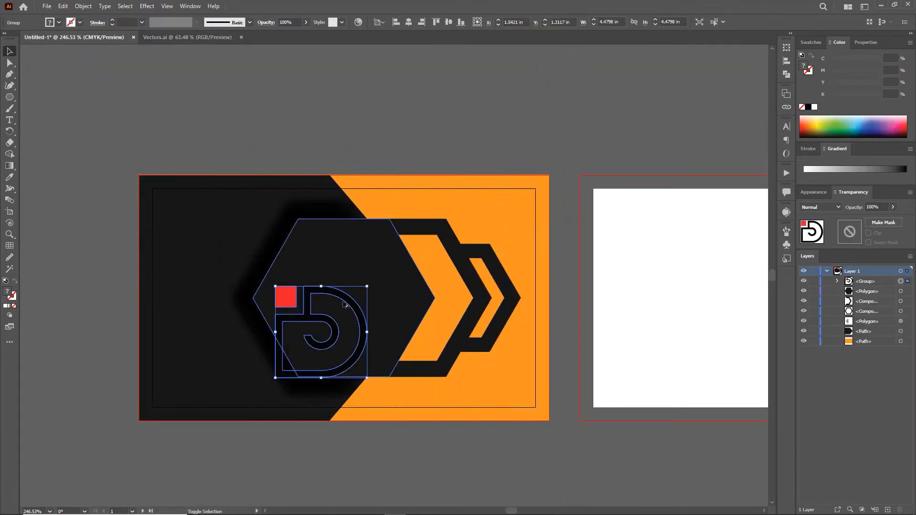
pyautogui.moveTo(318, 309); pyautogui.dragTo(347, 106)
# - Recolour the D with the card's orange and make the logo's small square white
pyautogui.doubleClick(347, 106)
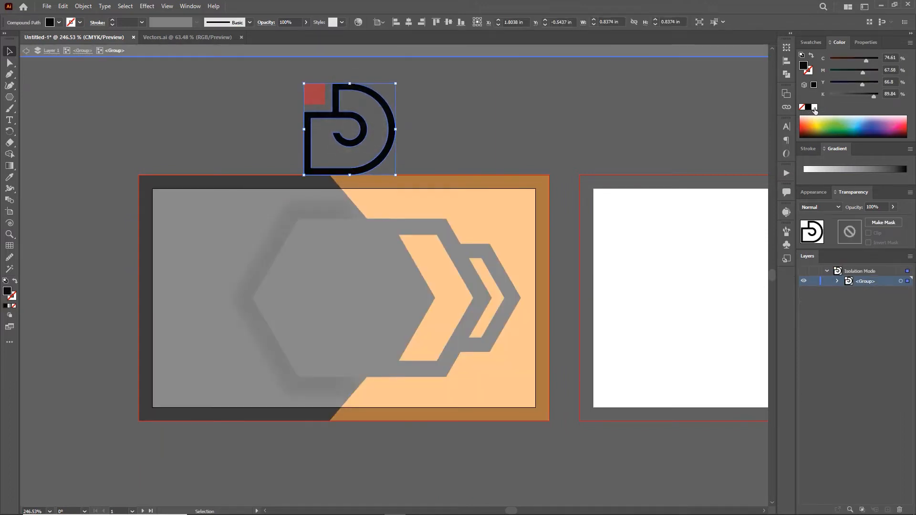
pyautogui.click(516, 193)
pyautogui.doubleClick(313, 90)
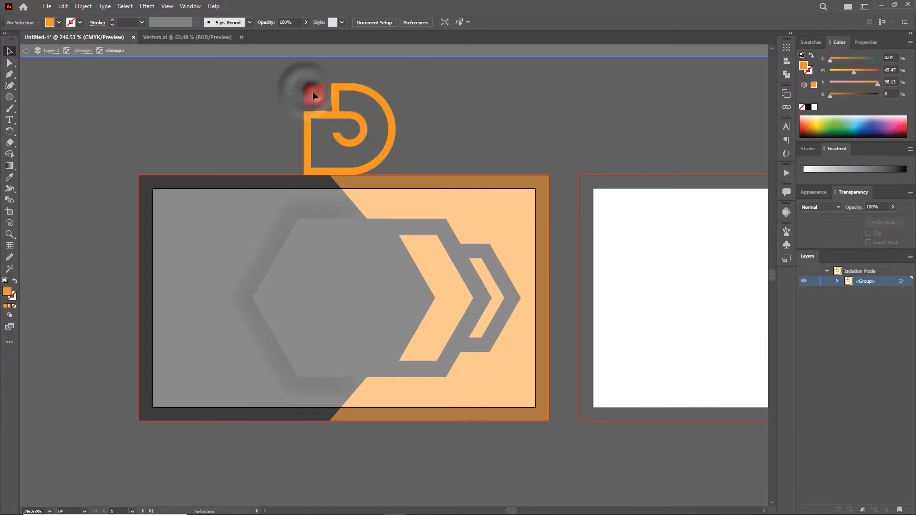
pyautogui.click(502, 68)
pyautogui.doubleClick(314, 93)
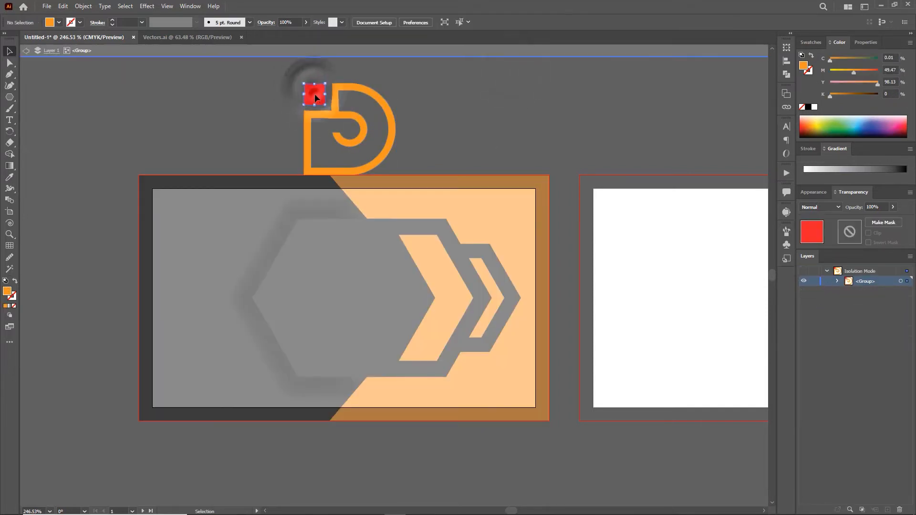
pyautogui.click(811, 42)
pyautogui.click(815, 72)
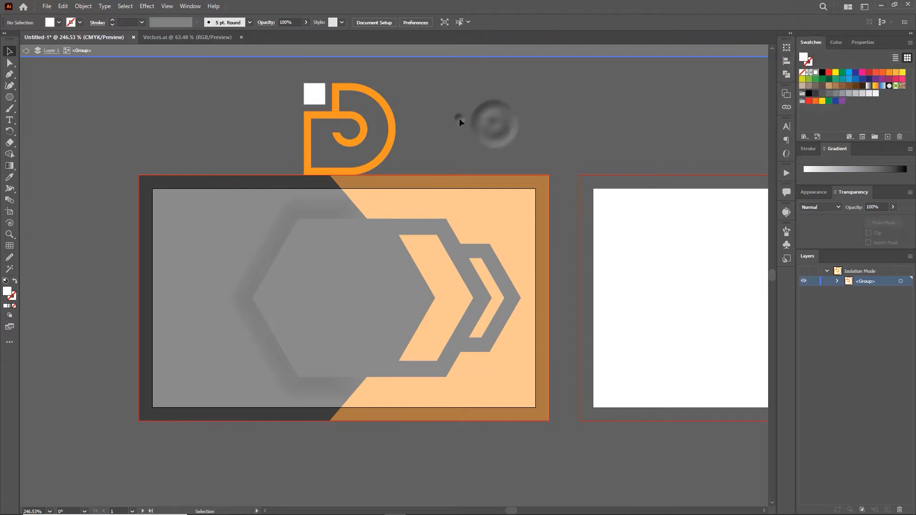
pyautogui.doubleClick(459, 118)
# - Centre the logo on the front hexagon, scaled to 0.6442 in
pyautogui.moveTo(378, 86); pyautogui.dragTo(388, 252)
pyautogui.moveTo(352, 276); pyautogui.dragTo(346, 266)
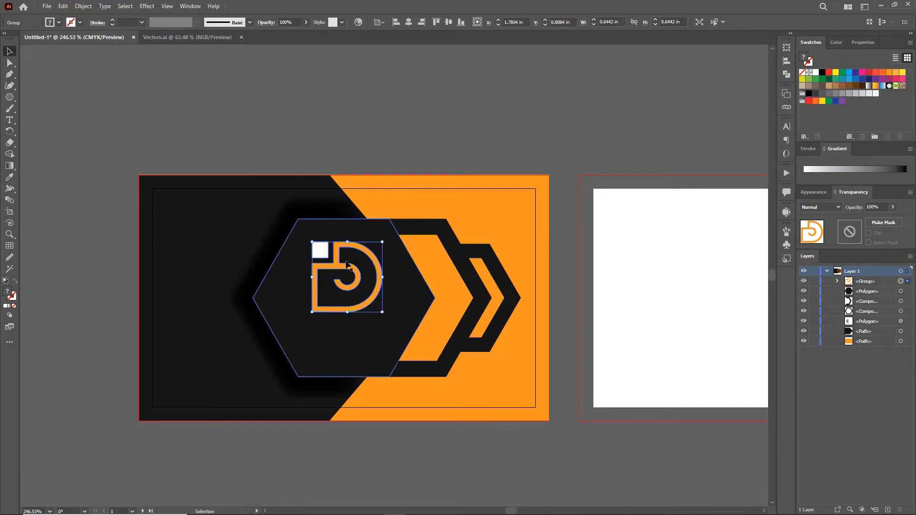
pyautogui.press('Left')
pyautogui.press('Left')
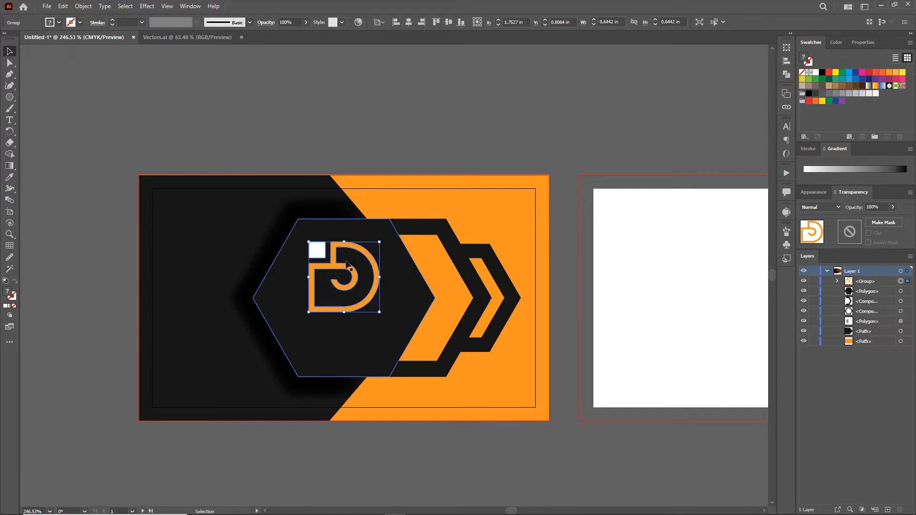
pyautogui.click(322, 106)
# - Add white Montserrat Bold text reading 'MUSLIM TUBES' below the logo
pyautogui.click(10, 120)
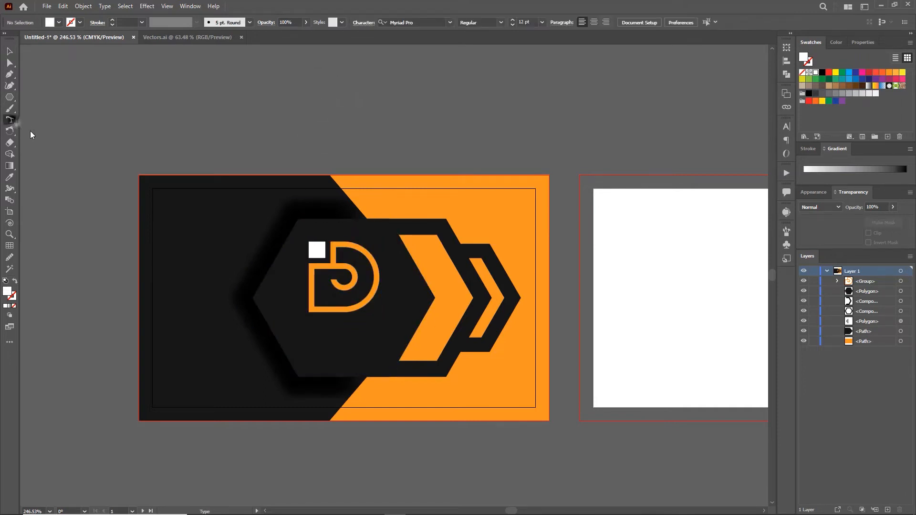
pyautogui.click(309, 329)
pyautogui.click(816, 73)
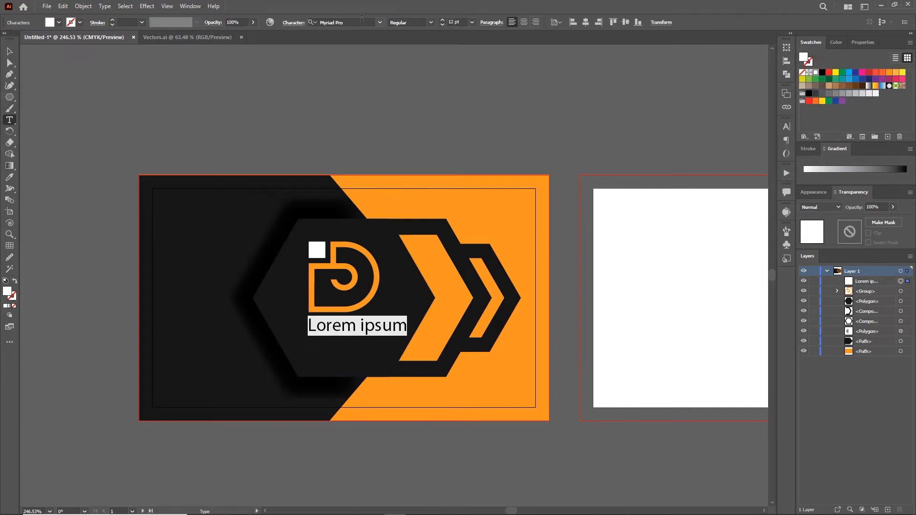
pyautogui.write('montserrat')
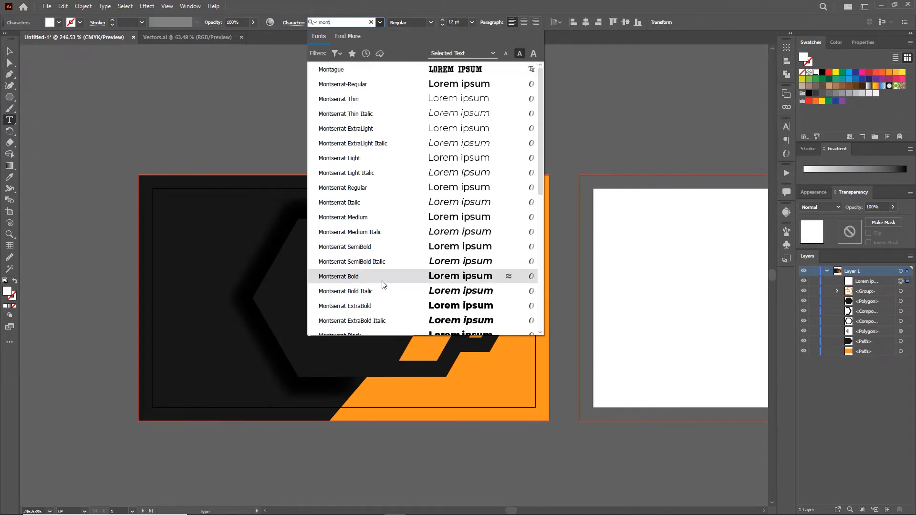
pyautogui.click(380, 280)
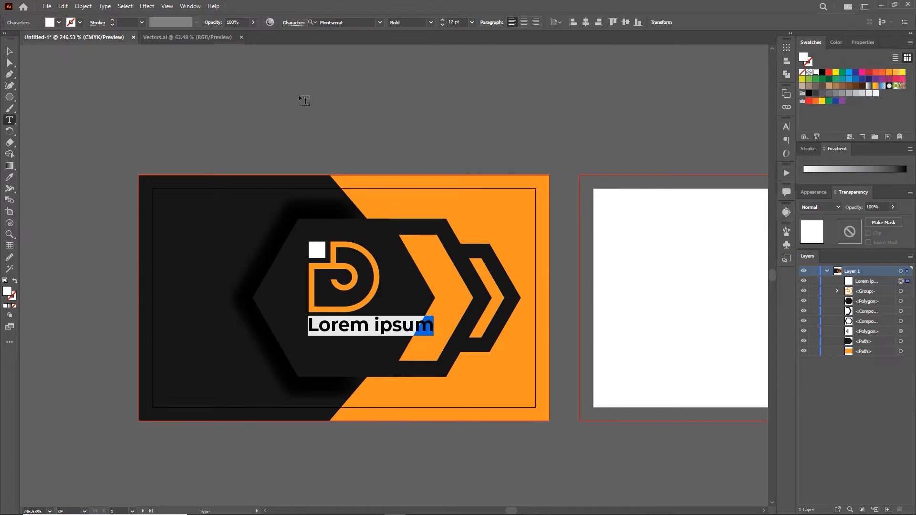
pyautogui.write('MUSLIM TUBES')
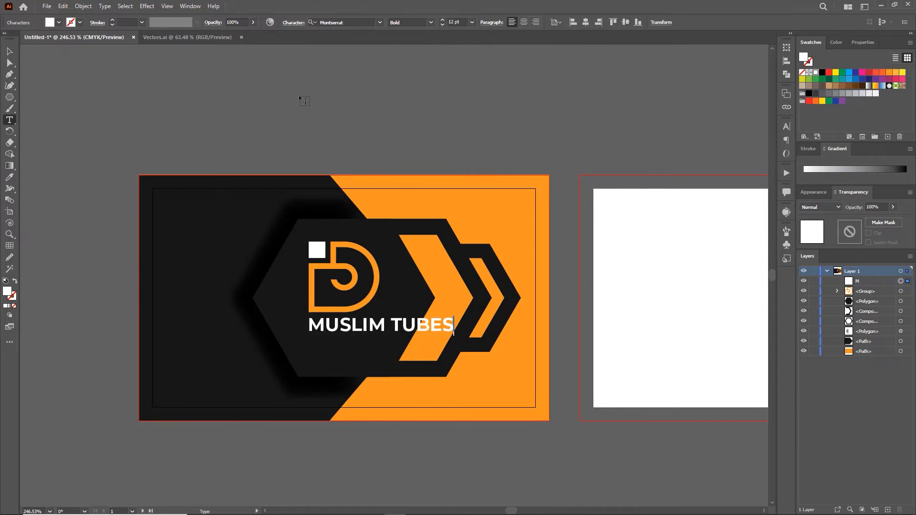
pyautogui.press('Escape')
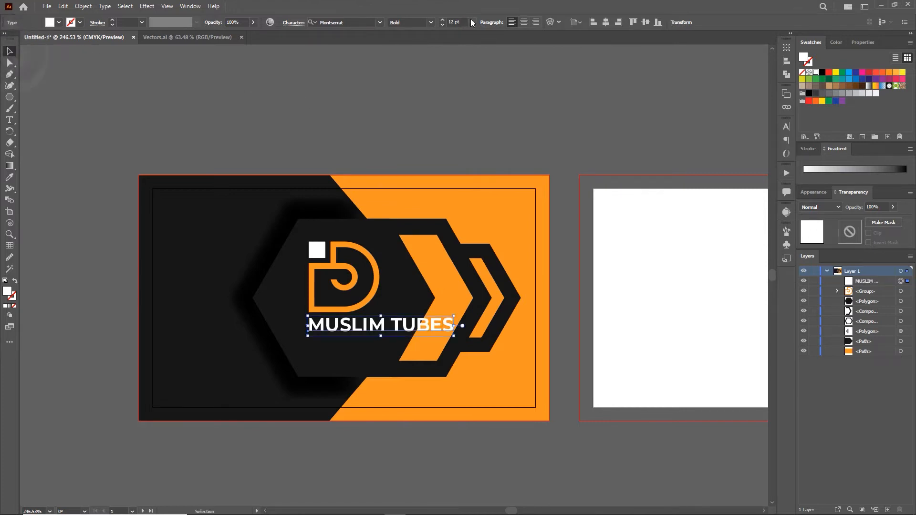
# - Set the title to 10 pt, shift it under the logo, and make TUBES a lighter weight
pyautogui.click(471, 22)
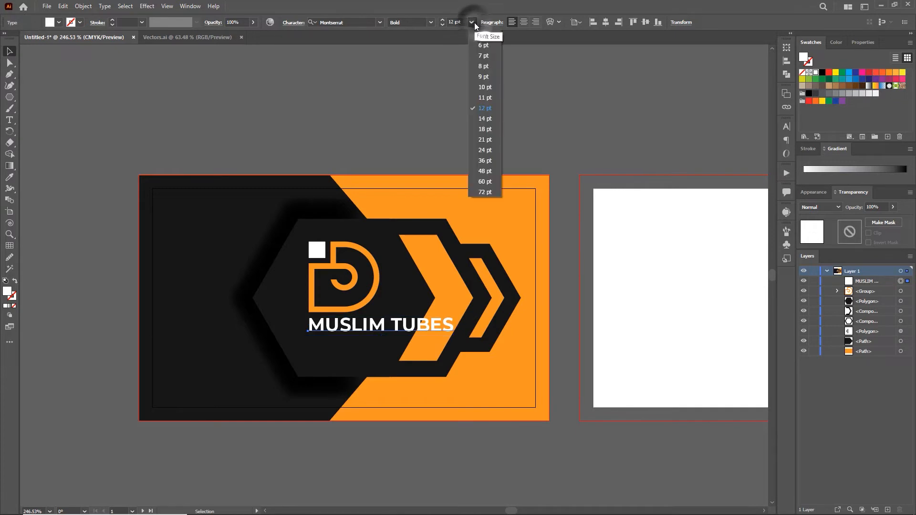
pyautogui.click(487, 88)
pyautogui.moveTo(369, 328); pyautogui.dragTo(347, 317)
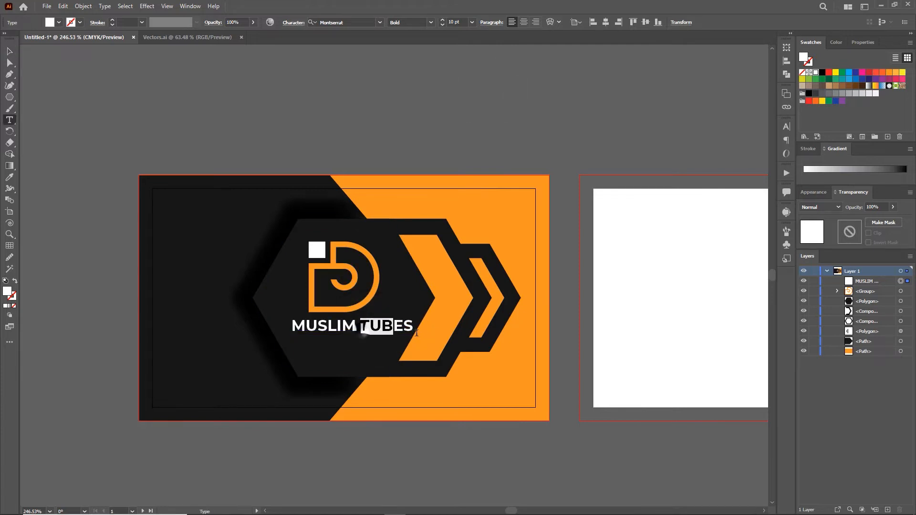
pyautogui.moveTo(408, 332); pyautogui.dragTo(413, 330)
pyautogui.click(430, 22)
pyautogui.click(424, 116)
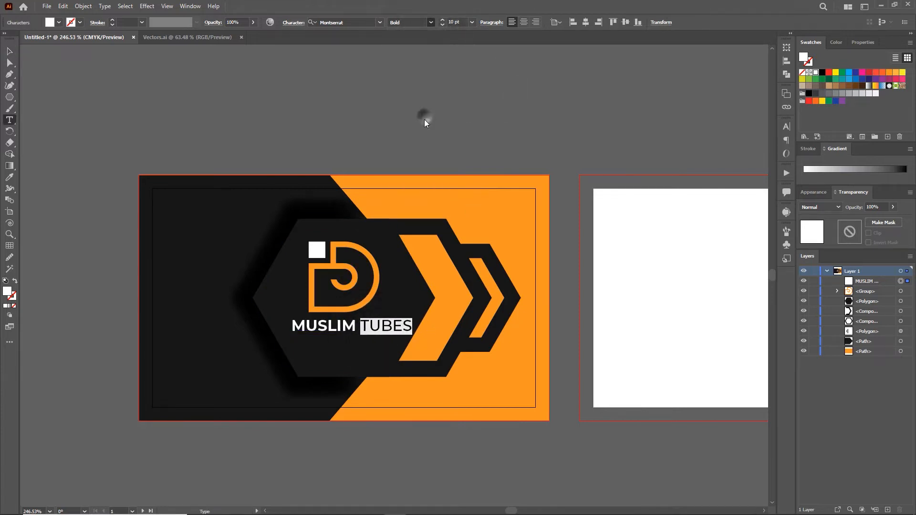
pyautogui.click(9, 52)
# - Zoom in on the logo and title and nudge the title slightly left
pyautogui.press('z')
pyautogui.moveTo(394, 276); pyautogui.dragTo(411, 290)
pyautogui.press('v')
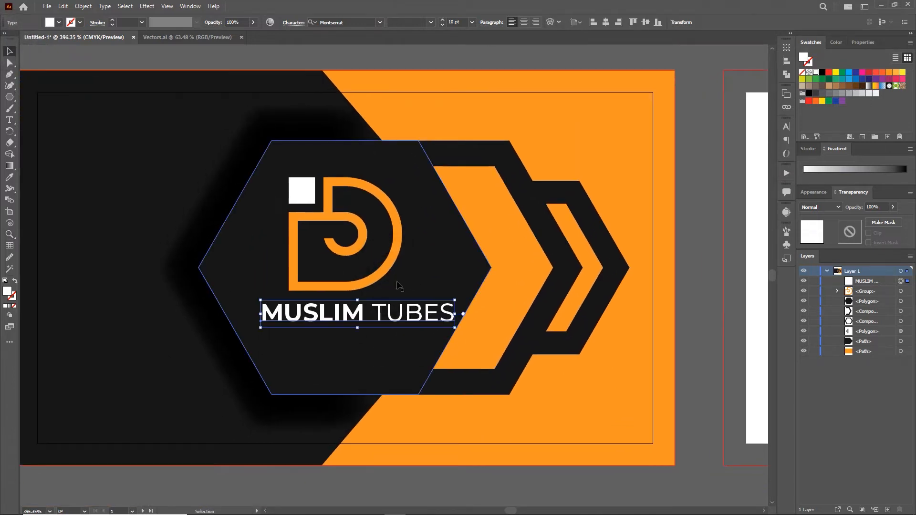
pyautogui.click(377, 53)
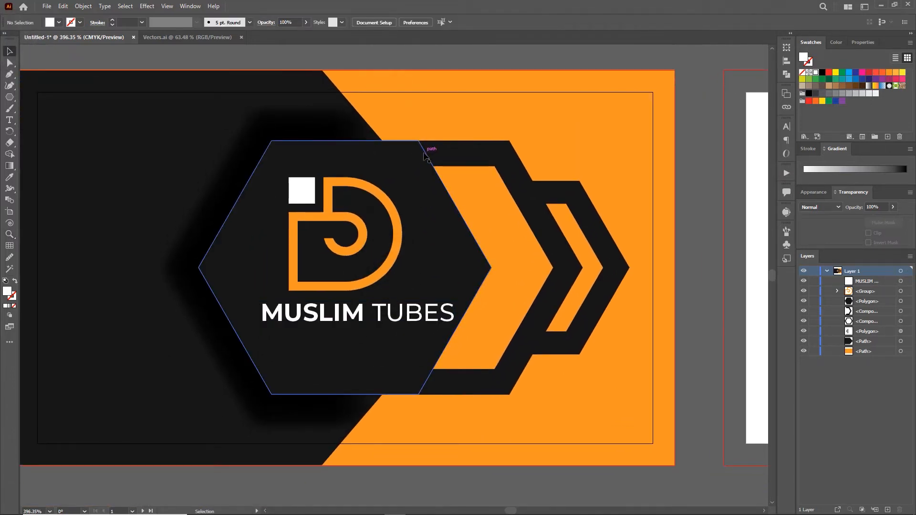
pyautogui.moveTo(444, 311); pyautogui.dragTo(433, 311)
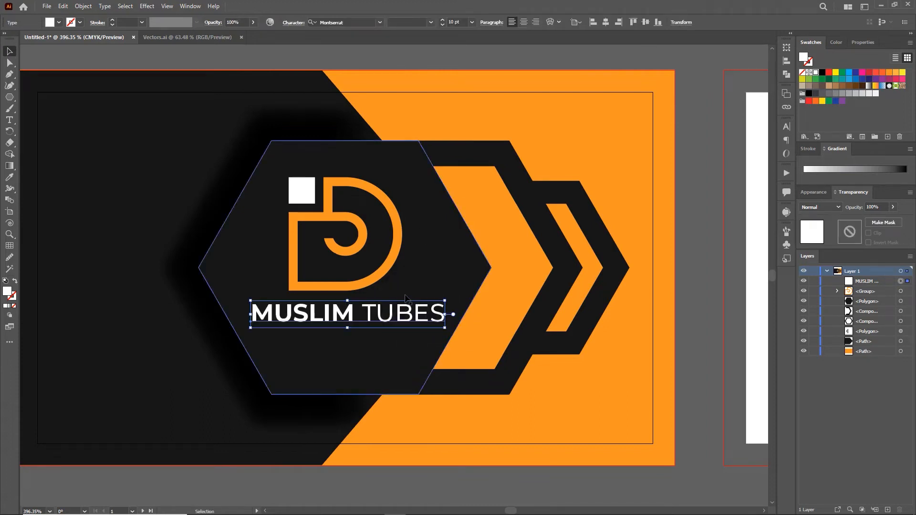
pyautogui.click(472, 22)
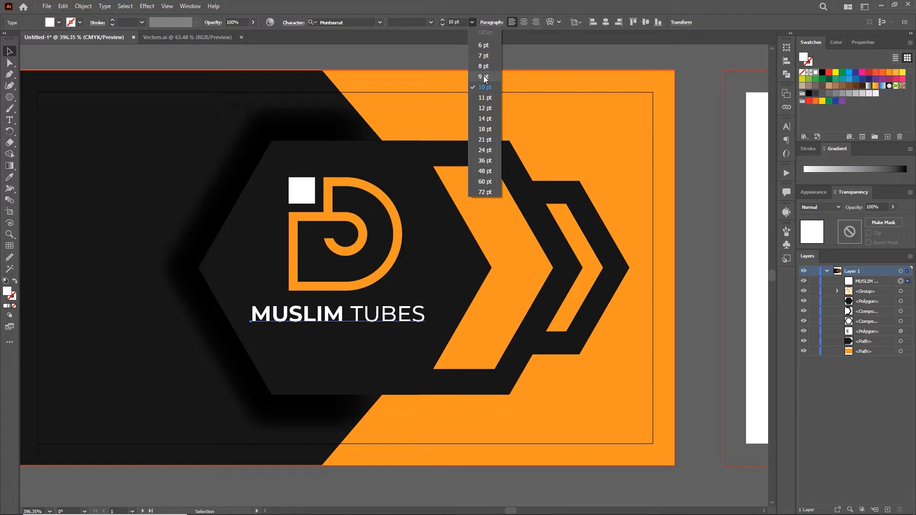
# - Shrink the title to 9 pt and type a 'Slogan Here' line below it
pyautogui.click(483, 77)
pyautogui.moveTo(399, 313); pyautogui.dragTo(391, 315)
pyautogui.press('t')
pyautogui.click(276, 347)
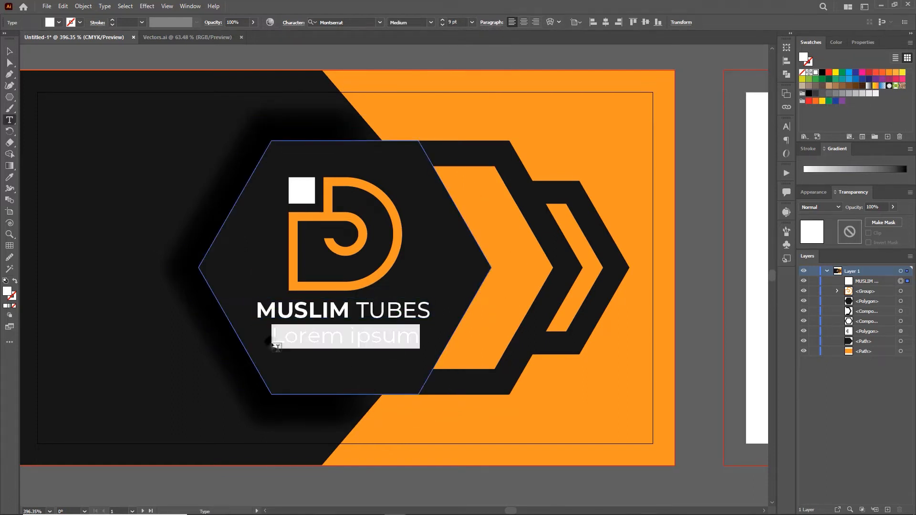
pyautogui.write('Slogan H')
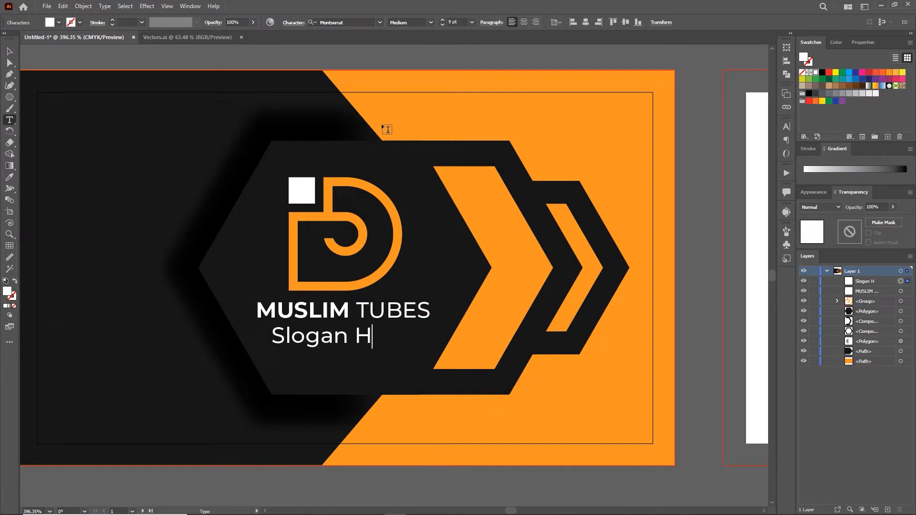
pyautogui.click(9, 52)
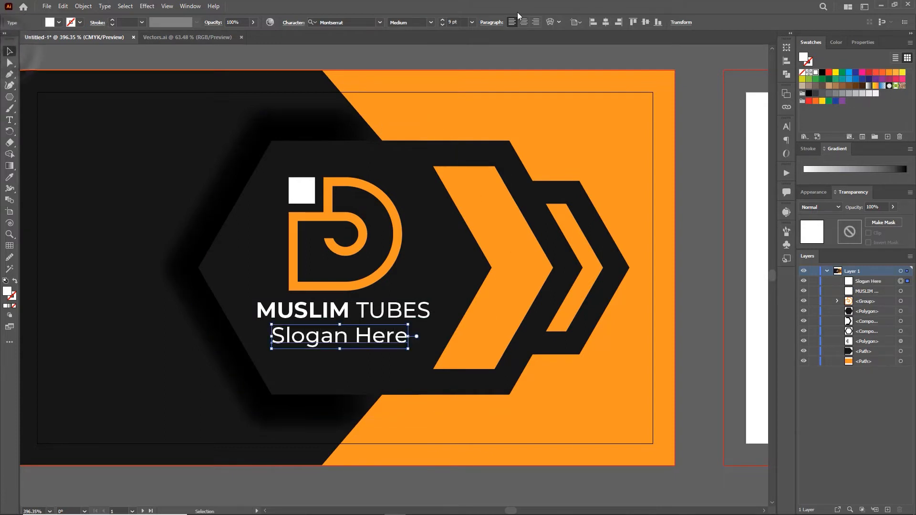
# - Make the slogan 6 pt and centre it under the title
pyautogui.click(471, 23)
pyautogui.click(481, 29)
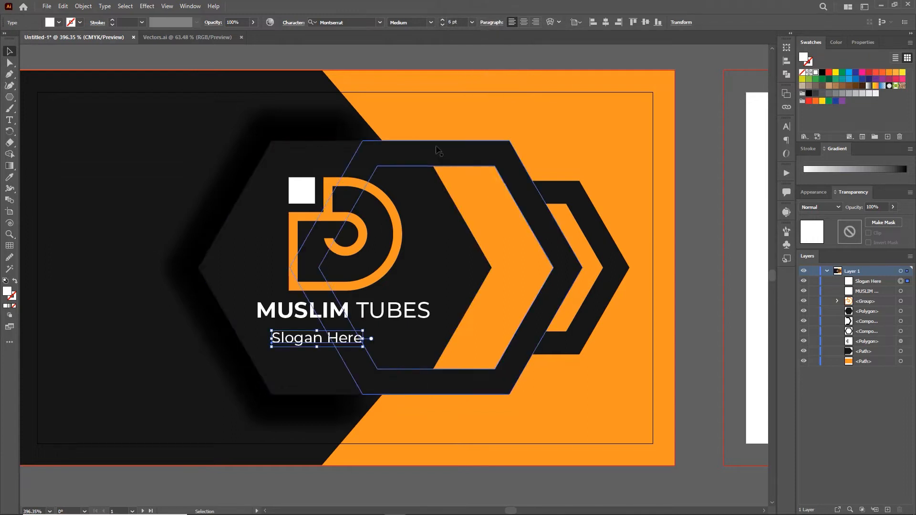
pyautogui.moveTo(317, 342); pyautogui.dragTo(342, 338)
# - Group the slogan, title and D logo, then nudge the group slightly lower
pyautogui.keyDown('shift'); pyautogui.click(340, 313); pyautogui.keyUp('shift')
pyautogui.keyDown('shift'); pyautogui.click(334, 286); pyautogui.keyUp('shift')
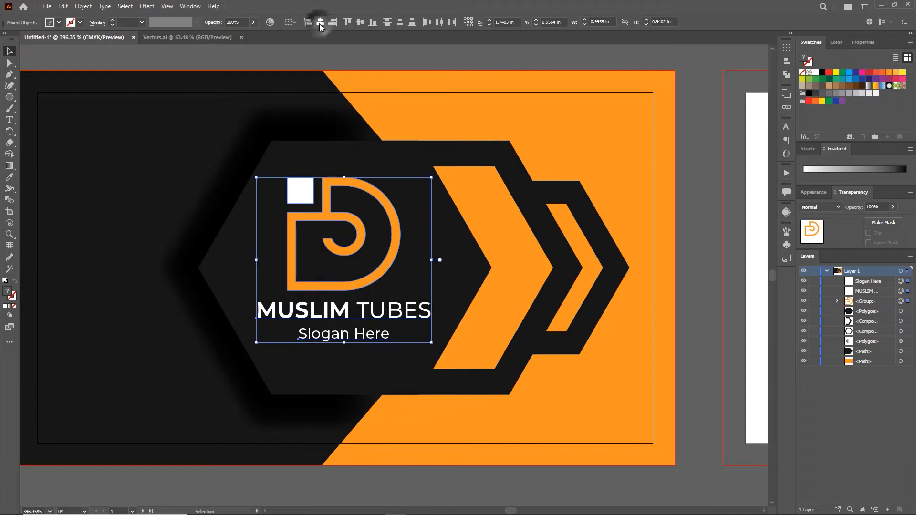
pyautogui.hotkey('ctrl', 'g')
pyautogui.scroll(-3, 390, 308)
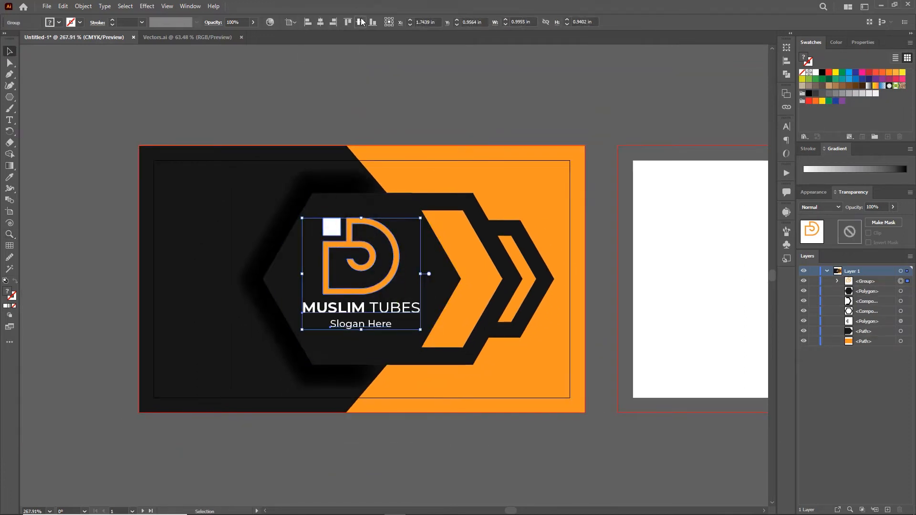
pyautogui.moveTo(363, 227); pyautogui.dragTo(363, 232)
pyautogui.click(408, 112)
# - Copy the black and orange background shapes onto the second card's artboard
pyautogui.press('z')
pyautogui.moveTo(507, 302); pyautogui.dragTo(485, 305)
pyautogui.moveTo(517, 313); pyautogui.dragTo(411, 323)
pyautogui.press('v')
pyautogui.click(435, 119)
pyautogui.moveTo(195, 162); pyautogui.dragTo(306, 200)
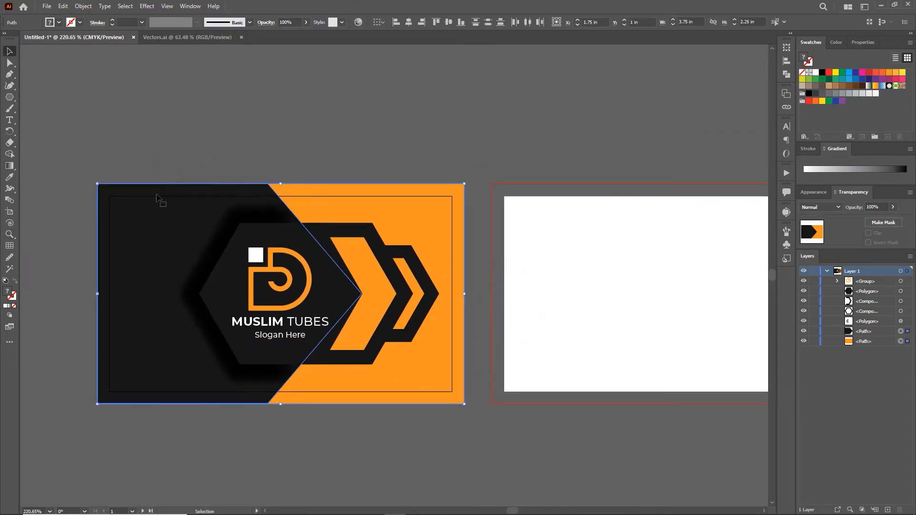
pyautogui.moveTo(146, 200); pyautogui.dragTo(522, 213)
pyautogui.moveTo(596, 252); pyautogui.dragTo(446, 248)
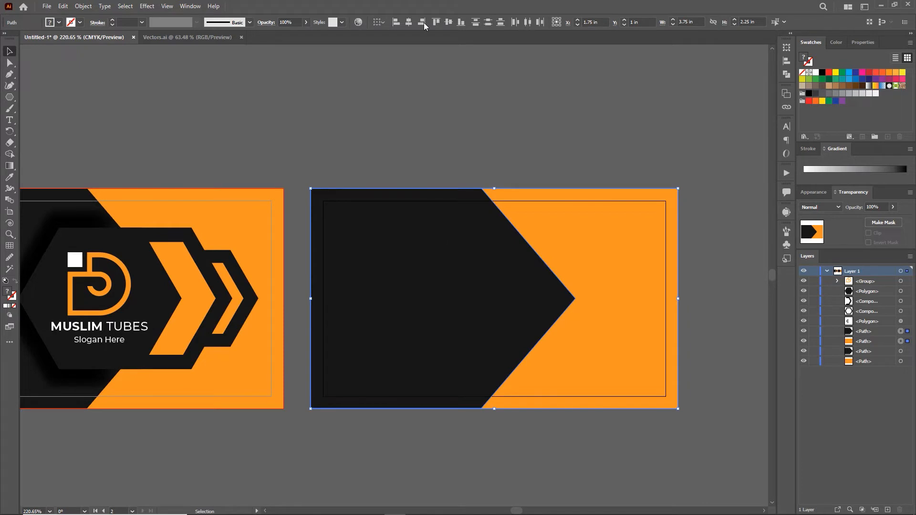
# - Try aligning and grouping the copied background shapes, then ungroup them again
pyautogui.click(410, 21)
pyautogui.hotkey('ctrl', 'z')
pyautogui.click(485, 134)
pyautogui.moveTo(439, 156); pyautogui.dragTo(527, 226)
pyautogui.hotkey('ctrl', 'g')
pyautogui.click(480, 146)
pyautogui.rightClick(444, 248)
pyautogui.click(504, 329)
pyautogui.click(483, 129)
# - Shift the black shape right and stretch its left edge to widen the black area
pyautogui.click(442, 266)
pyautogui.moveTo(442, 269); pyautogui.dragTo(506, 281)
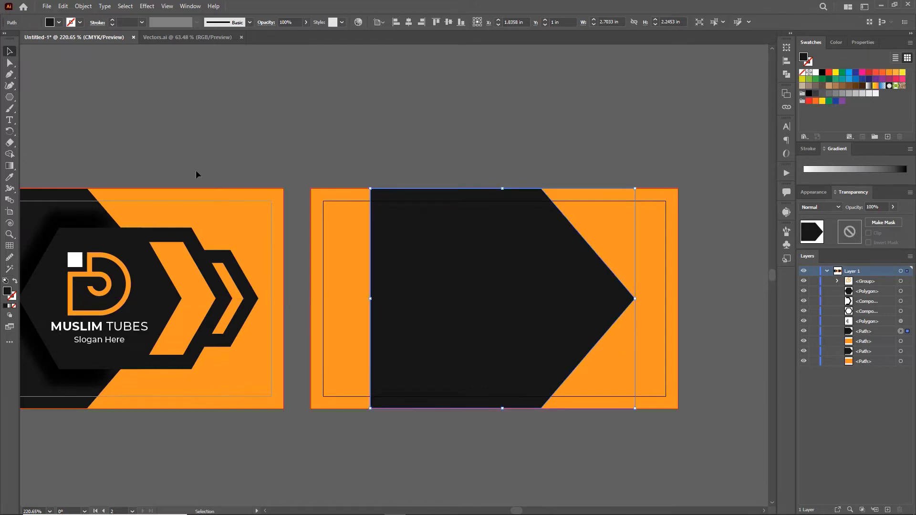
pyautogui.keyDown('ctrl'); pyautogui.click(371, 190); pyautogui.keyUp('ctrl')
pyautogui.moveTo(371, 408); pyautogui.dragTo(314, 408)
pyautogui.click(363, 105)
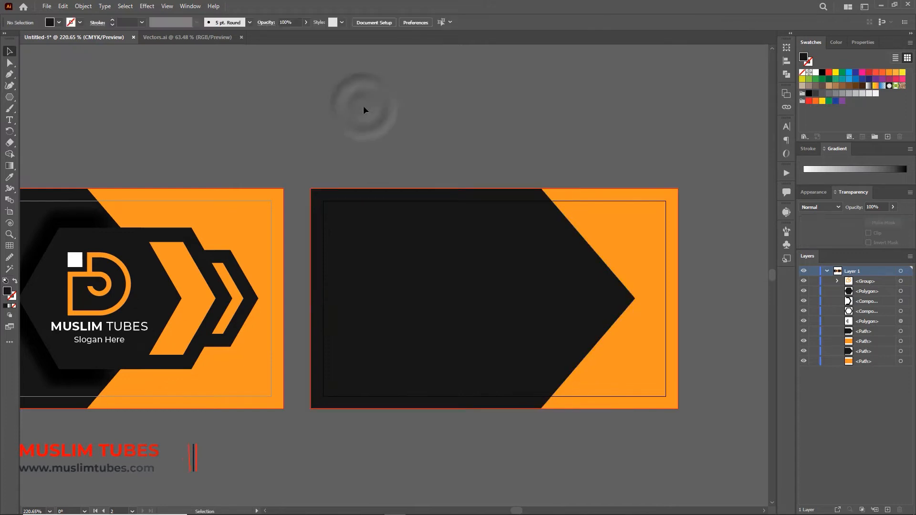
# - Copy the inner and shadow hexagons to the back card, group them and bring them to front
pyautogui.moveTo(334, 143); pyautogui.dragTo(401, 146)
pyautogui.click(197, 265)
pyautogui.keyDown('shift'); pyautogui.click(118, 218); pyautogui.keyUp('shift')
pyautogui.keyDown('alt'); pyautogui.moveTo(168, 240); pyautogui.dragTo(488, 136); pyautogui.keyUp('alt')
pyautogui.hotkey('ctrl', 'g')
pyautogui.rightClick(488, 136)
pyautogui.moveTo(564, 249)
pyautogui.click(618, 250)
# - Place the hexagon group on the back card's right half and zoom in on it
pyautogui.moveTo(533, 205); pyautogui.dragTo(650, 296)
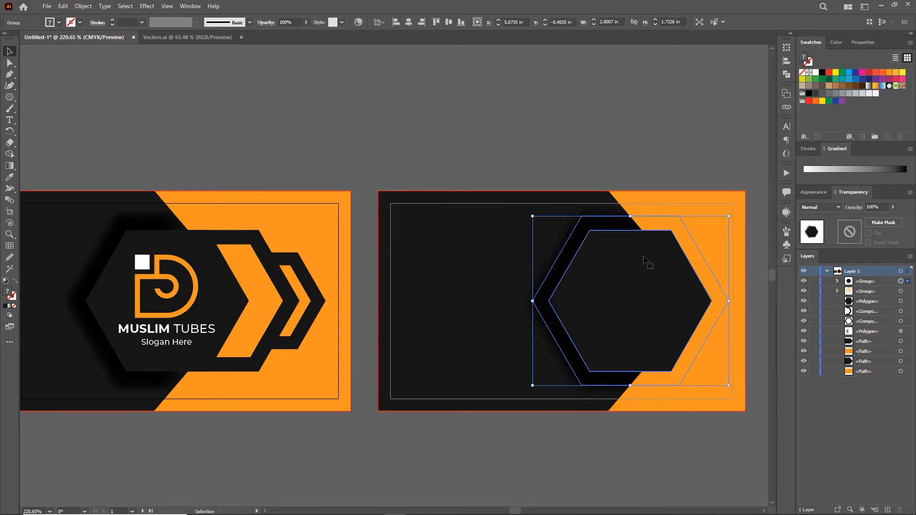
pyautogui.click(666, 159)
pyautogui.press('space')
pyautogui.moveTo(644, 150); pyautogui.dragTo(547, 153)
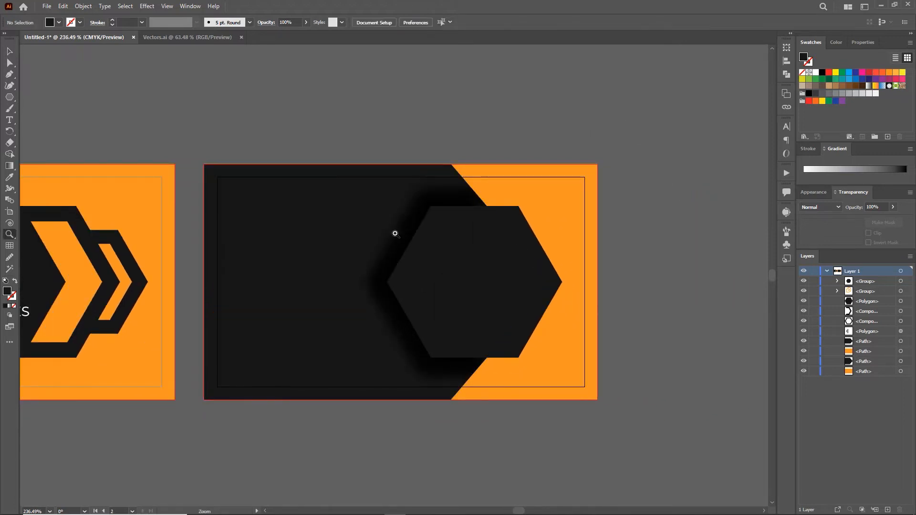
pyautogui.moveTo(461, 266); pyautogui.dragTo(506, 324)
# - Add the designer's name in white with bold initials at 12 pt, centred on the hexagon
pyautogui.click(13, 120)
pyautogui.click(461, 239)
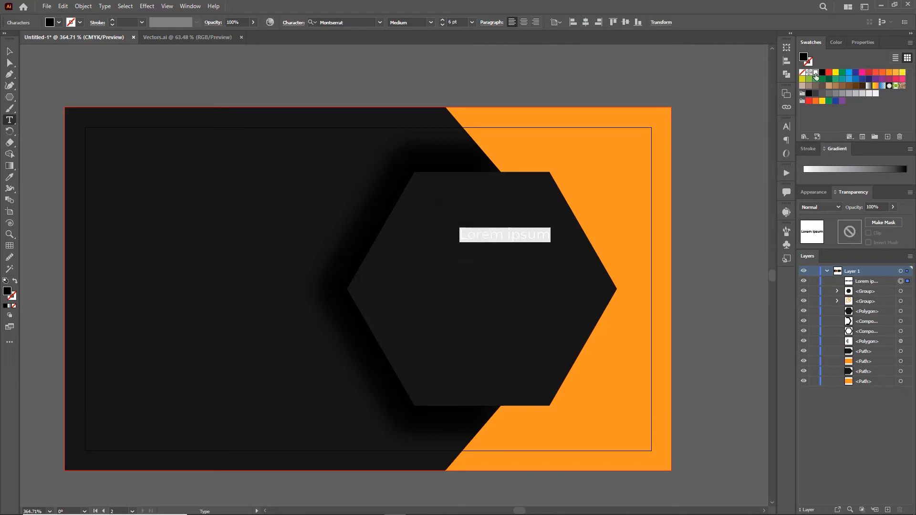
pyautogui.click(816, 72)
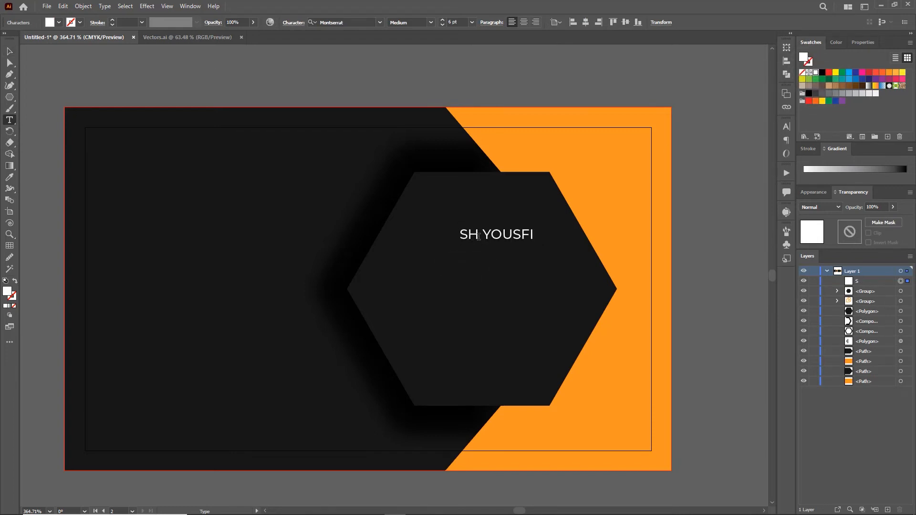
pyautogui.doubleClick(467, 235)
pyautogui.click(431, 22)
pyautogui.click(415, 158)
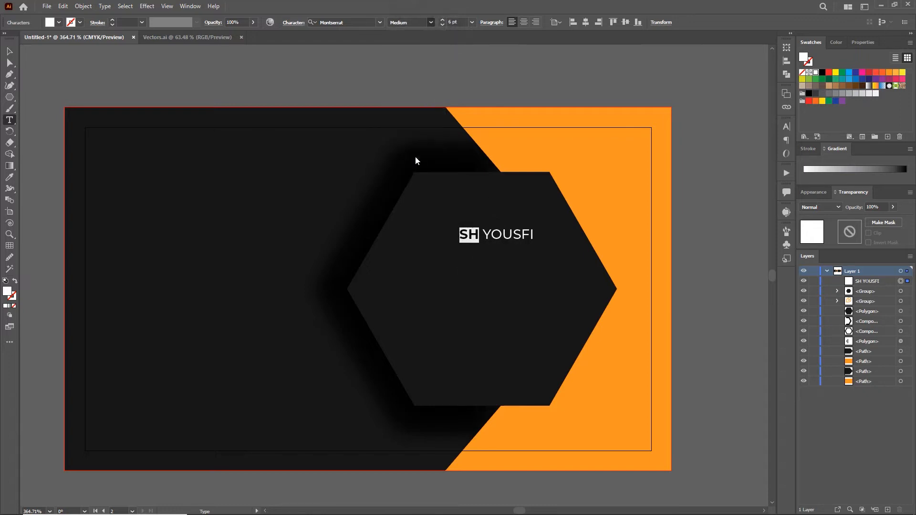
pyautogui.press('Escape')
pyautogui.moveTo(518, 236); pyautogui.dragTo(473, 261)
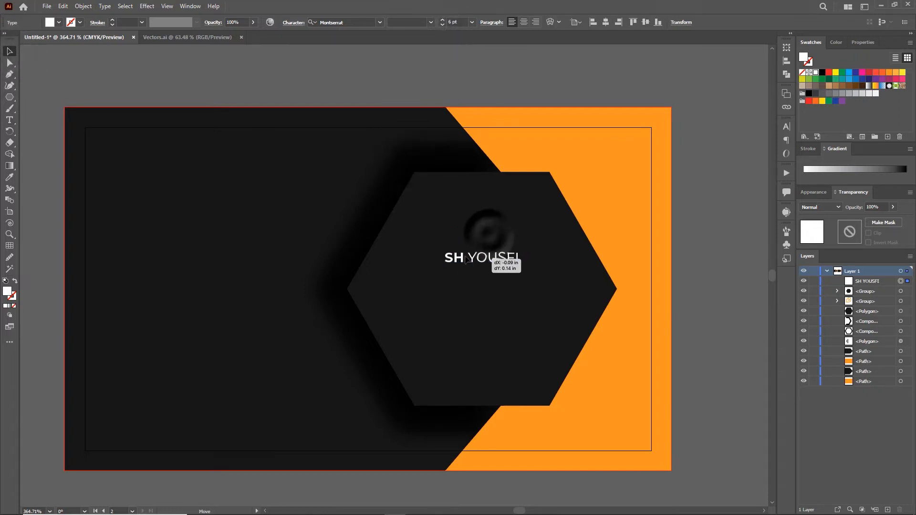
pyautogui.click(471, 22)
pyautogui.click(484, 102)
pyautogui.moveTo(579, 257); pyautogui.dragTo(539, 258)
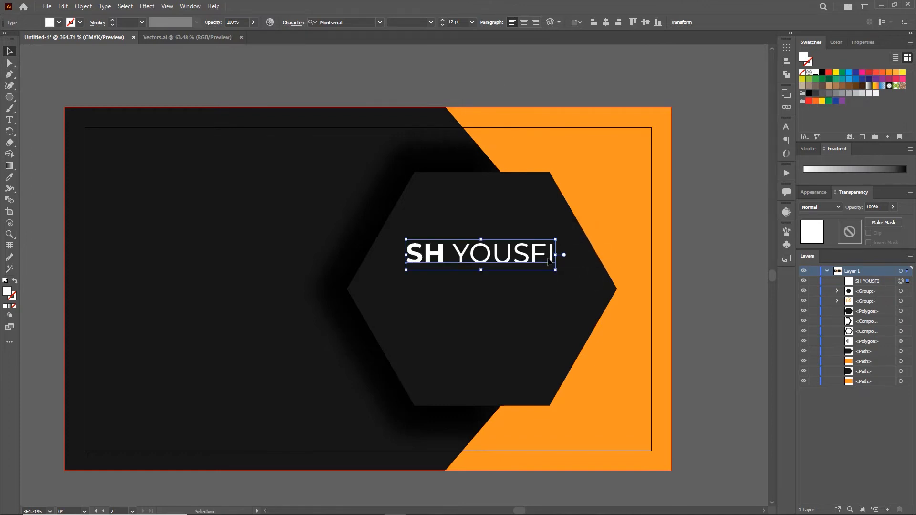
# - Add a 'Graphics Designer' line at 6 pt Medium, centred under the name
pyautogui.click(13, 122)
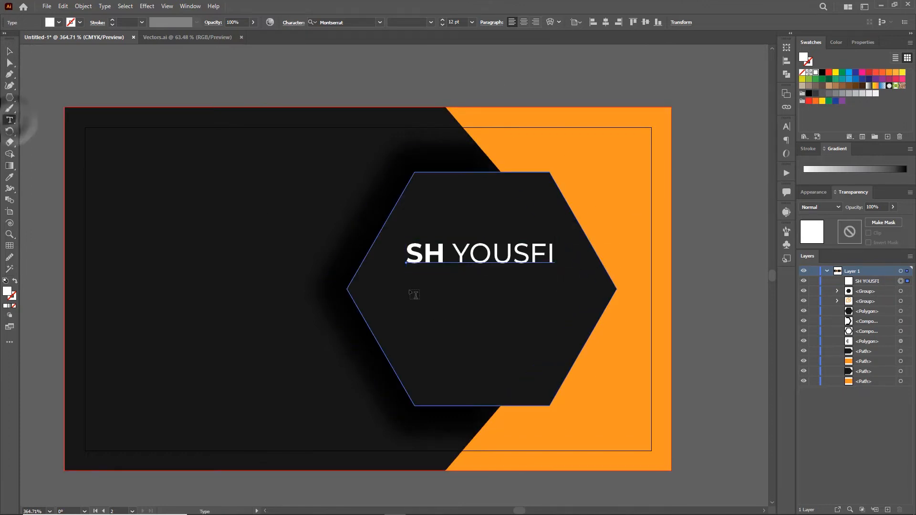
pyautogui.click(410, 286)
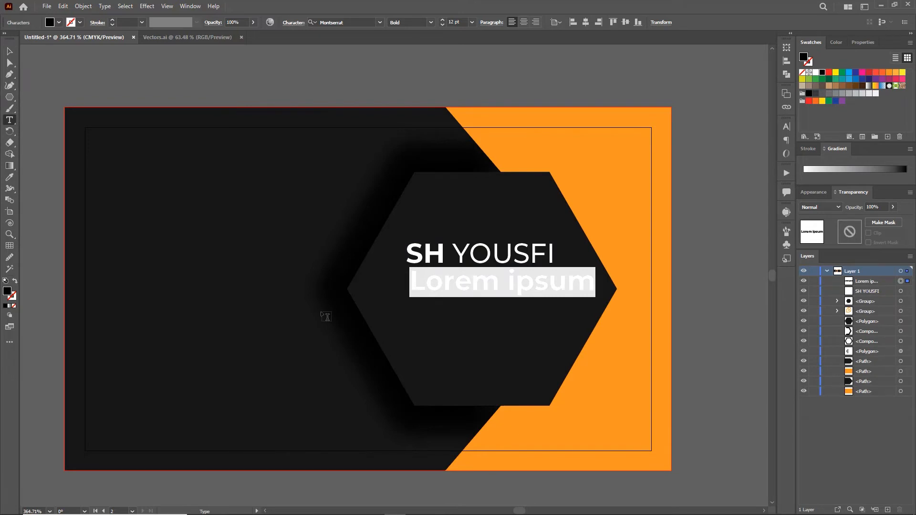
pyautogui.write('G')
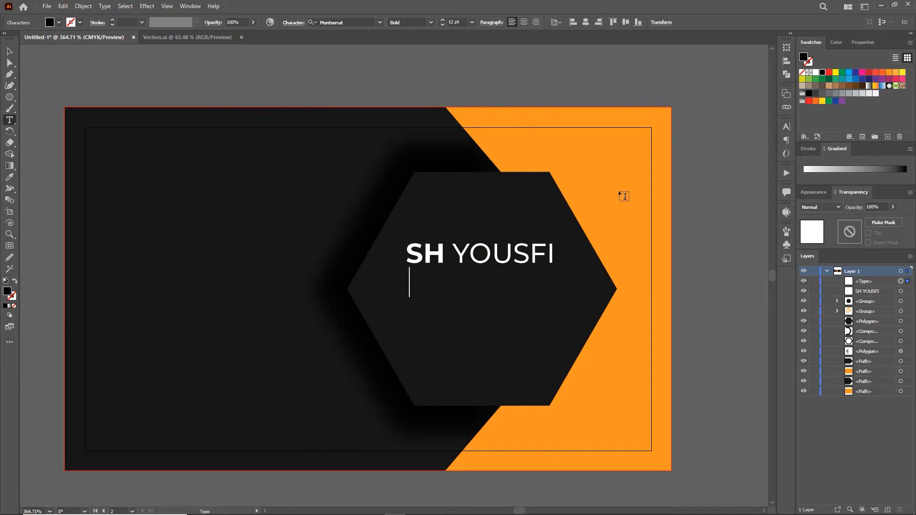
pyautogui.write('Graphics Desi')
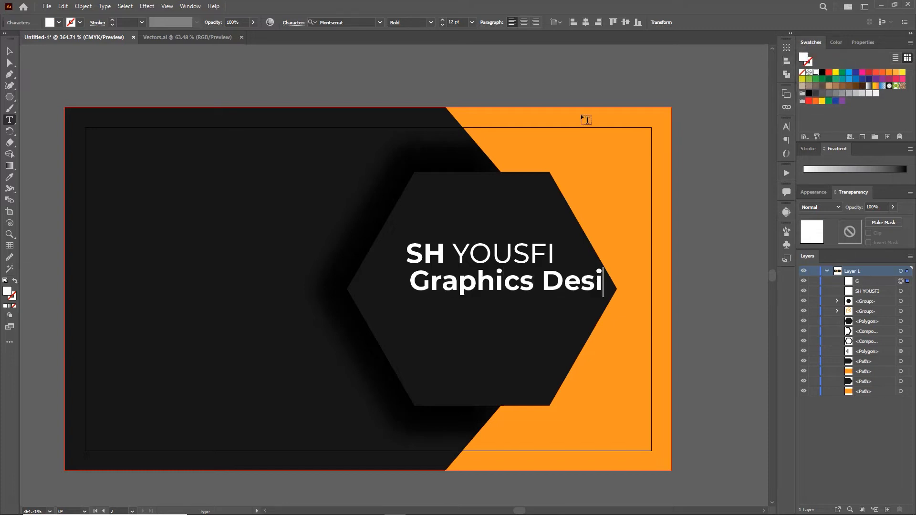
pyautogui.hotkey('ctrl', 'a')
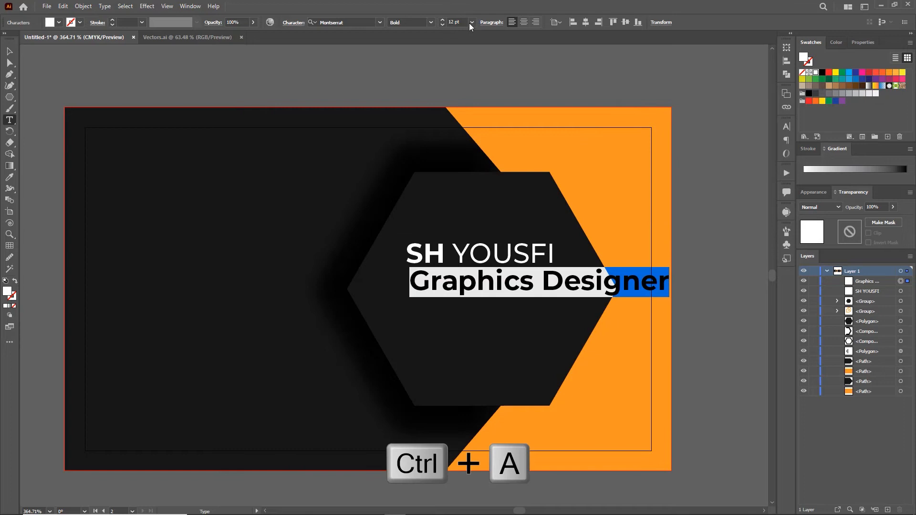
pyautogui.click(470, 22)
pyautogui.click(480, 48)
pyautogui.click(431, 23)
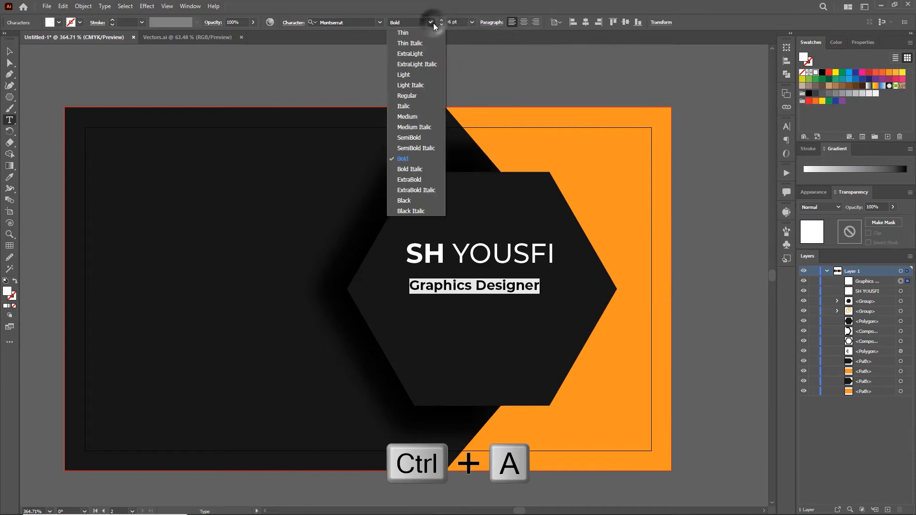
pyautogui.click(412, 117)
pyautogui.click(9, 51)
pyautogui.moveTo(462, 292); pyautogui.dragTo(471, 282)
# - Group the name and job title and move the group lower on the hexagon
pyautogui.keyDown('shift'); pyautogui.click(477, 255); pyautogui.keyUp('shift')
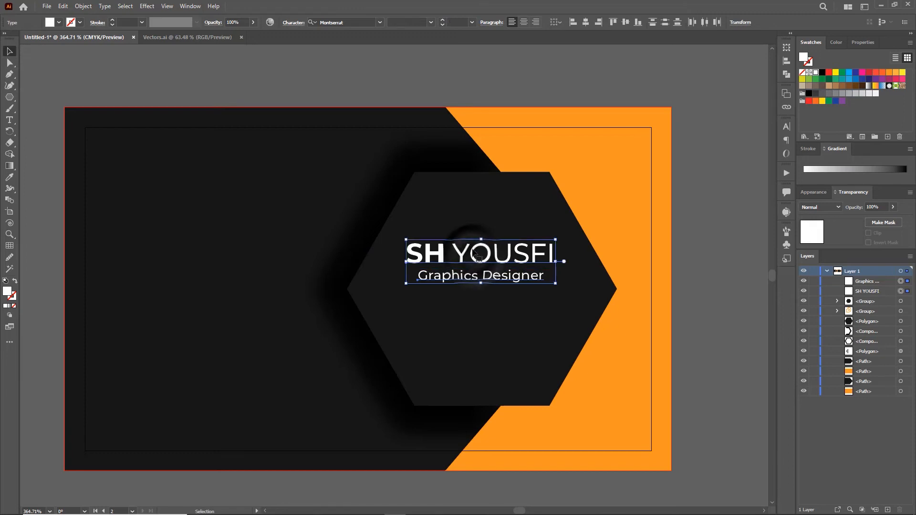
pyautogui.hotkey('ctrl', 'g')
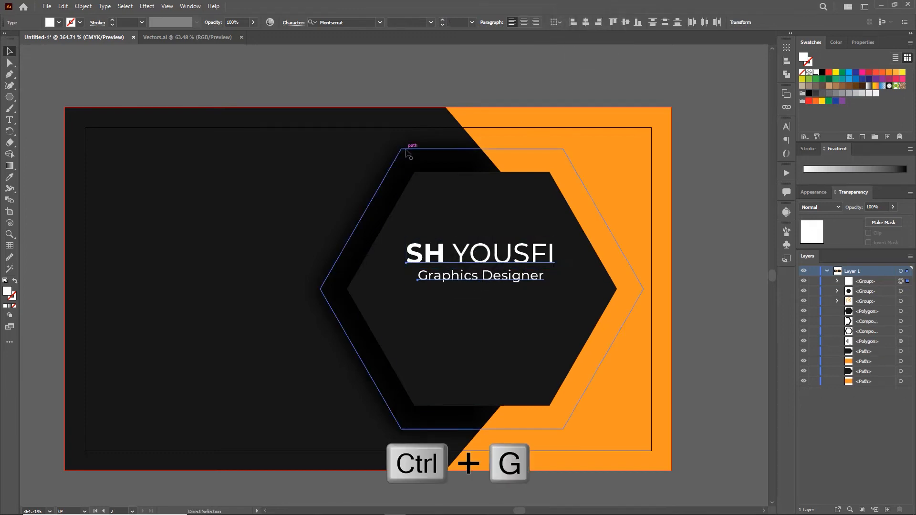
pyautogui.moveTo(484, 265); pyautogui.dragTo(485, 273)
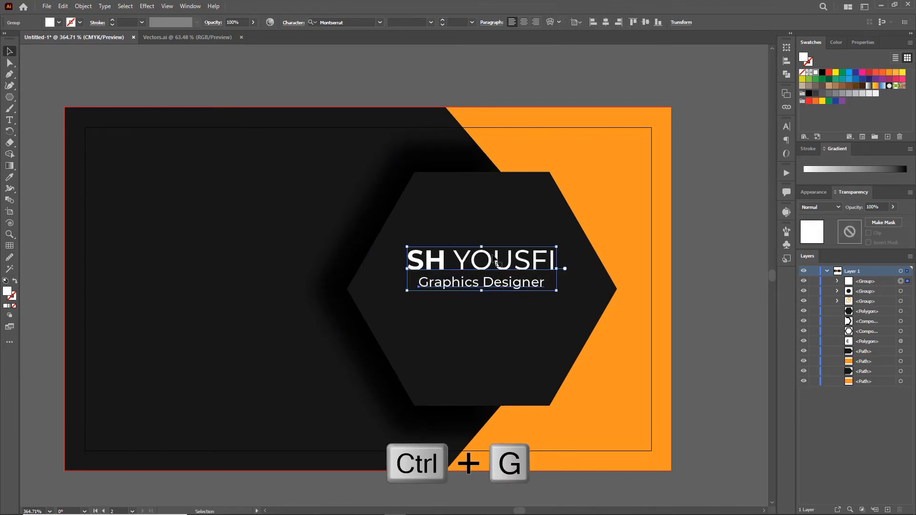
pyautogui.moveTo(498, 265); pyautogui.dragTo(496, 274)
pyautogui.click(475, 80)
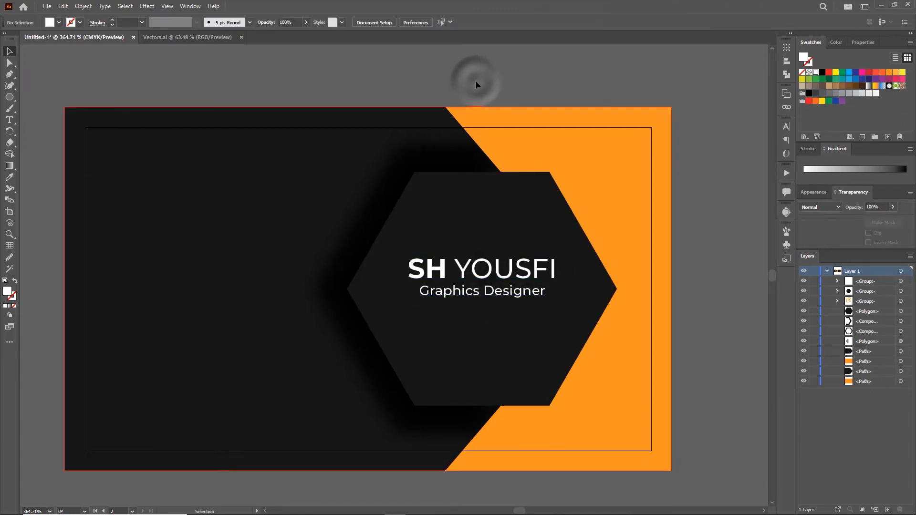
# - Draw a horizontal line with no fill, a white stroke and 0.5 pt weight
pyautogui.moveTo(10, 97); pyautogui.dragTo(29, 96)
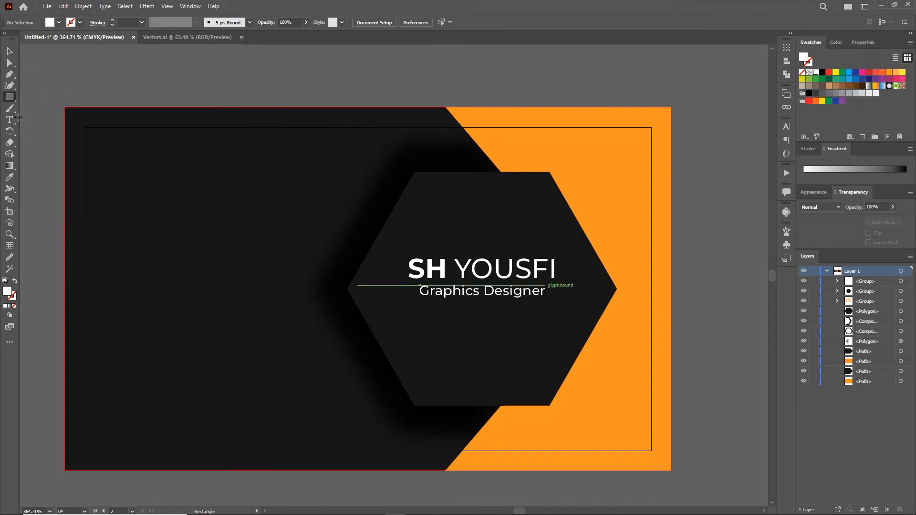
pyautogui.click(214, 85)
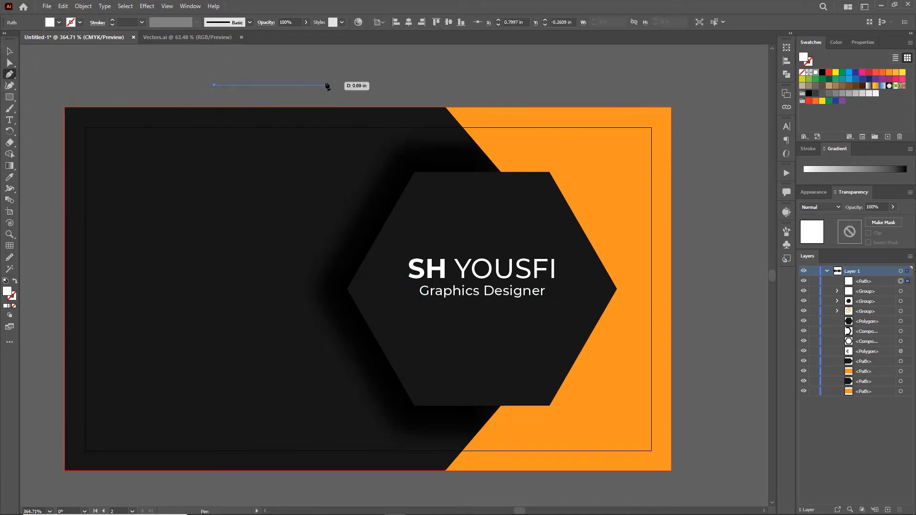
pyautogui.click(320, 85)
pyautogui.click(10, 51)
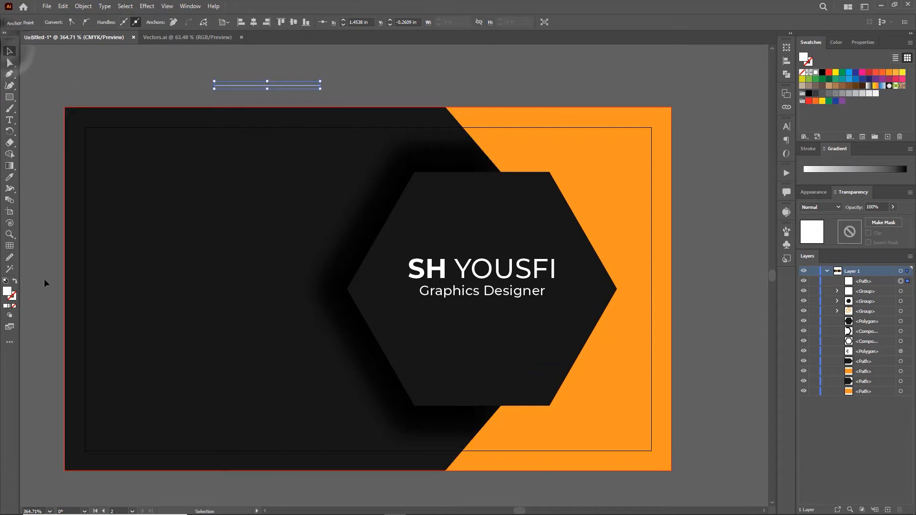
pyautogui.click(14, 306)
pyautogui.click(13, 299)
pyautogui.click(6, 306)
pyautogui.click(176, 74)
pyautogui.click(245, 85)
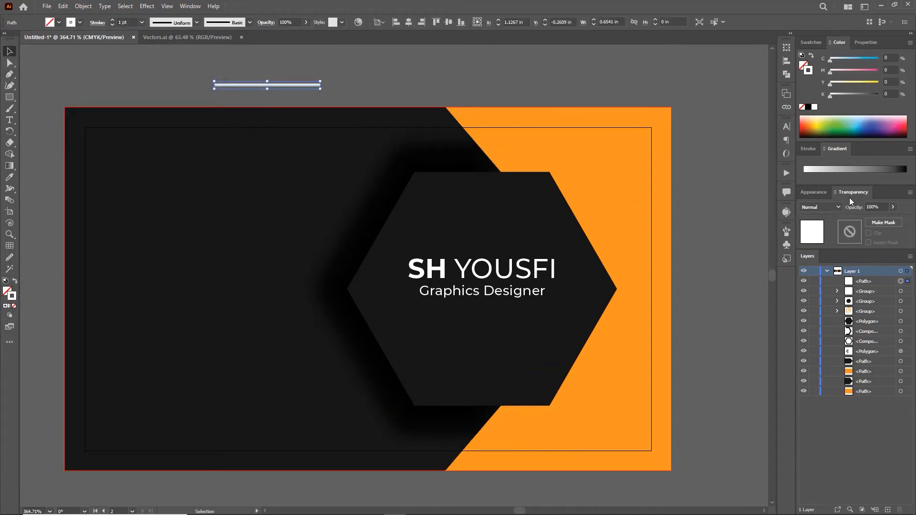
pyautogui.click(809, 149)
pyautogui.click(864, 164)
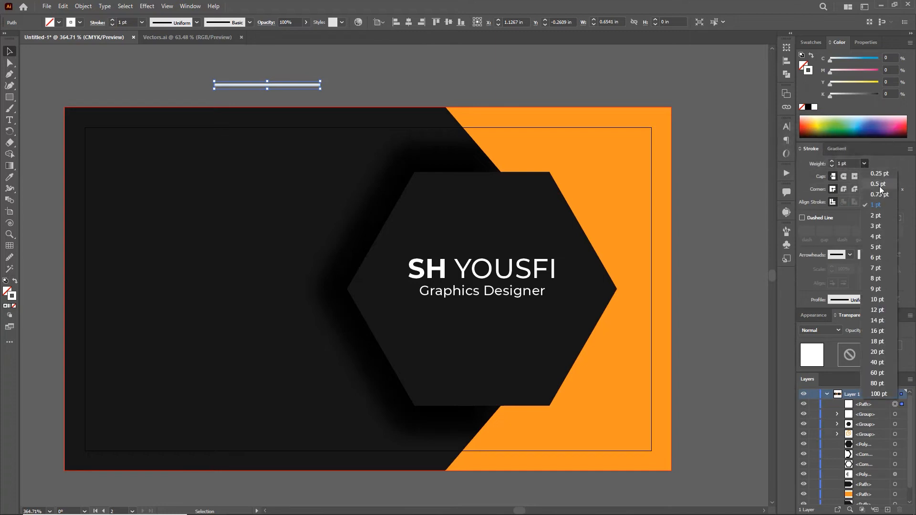
pyautogui.click(879, 185)
pyautogui.click(396, 90)
# - Add a thin orange bar at the line's left end, align it with the line and group them
pyautogui.click(9, 97)
pyautogui.moveTo(197, 79); pyautogui.dragTo(246, 89)
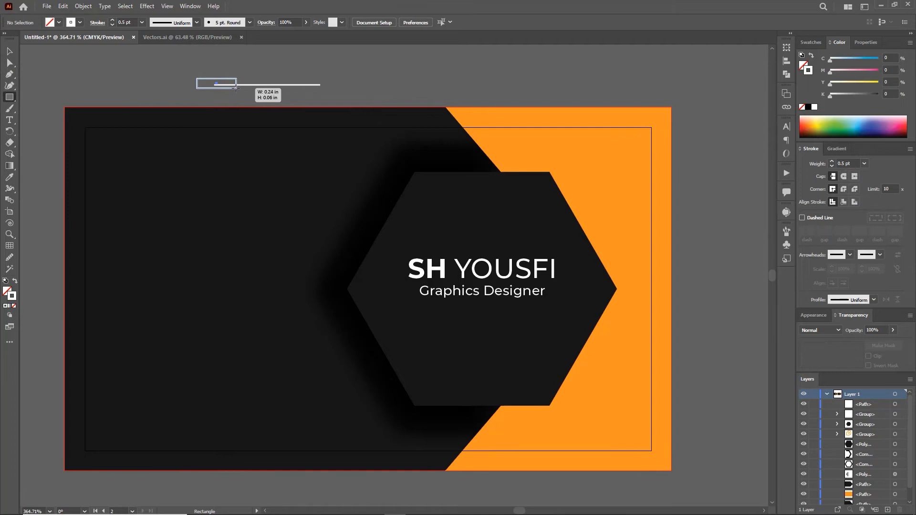
pyautogui.moveTo(232, 87); pyautogui.dragTo(233, 89)
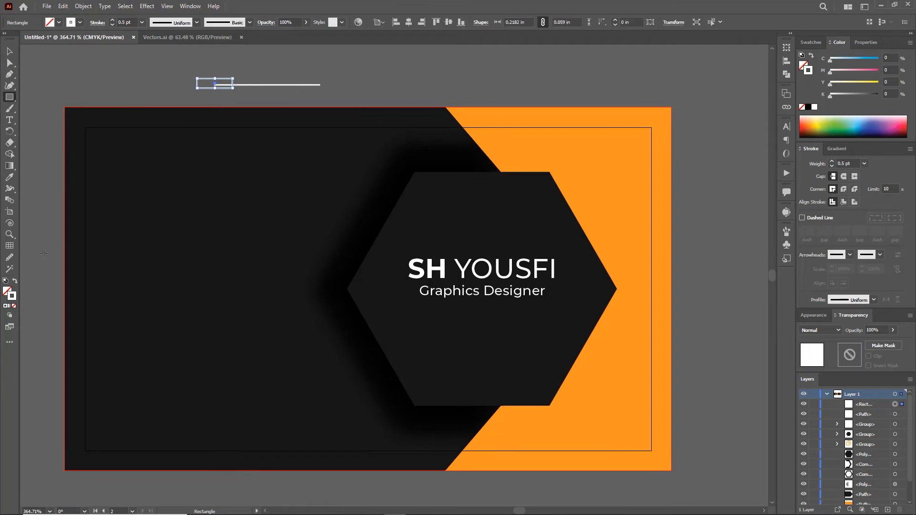
pyautogui.press('i')
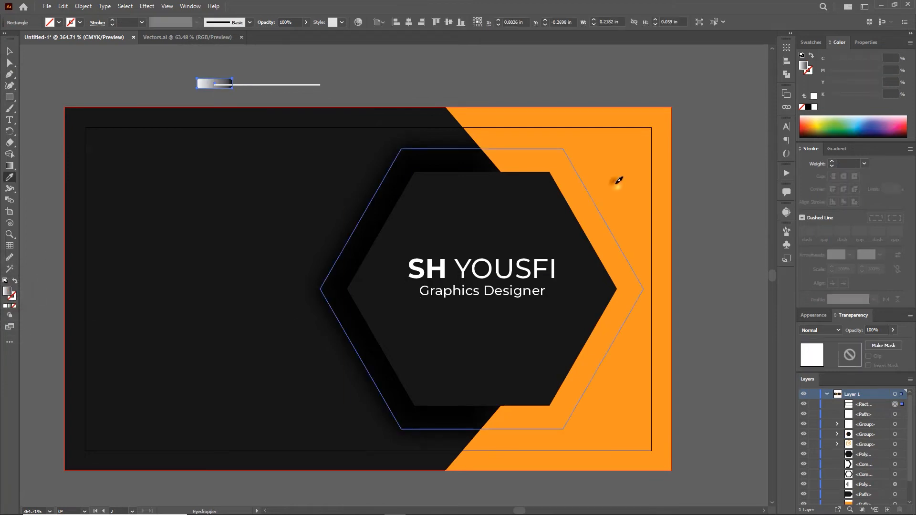
pyautogui.click(614, 185)
pyautogui.click(630, 123)
pyautogui.press('z')
pyautogui.click(259, 98)
pyautogui.press('v')
pyautogui.moveTo(202, 82); pyautogui.dragTo(276, 118)
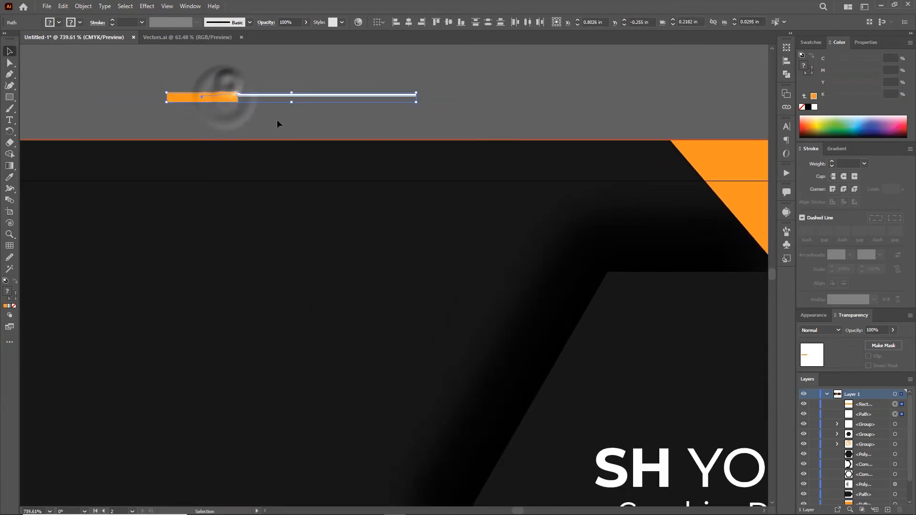
pyautogui.click(458, 24)
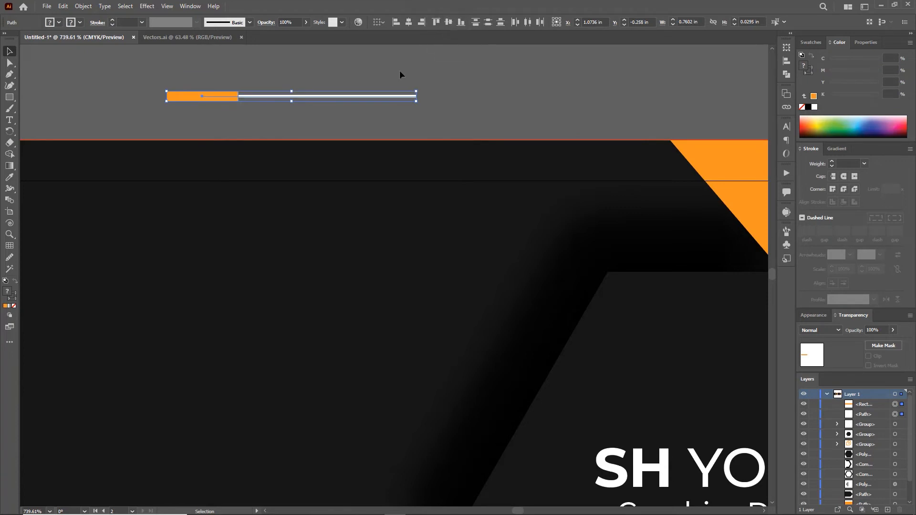
pyautogui.hotkey('ctrl', 'g')
# - Move the underline group beneath 'Graphics Designer' and stretch it wider
pyautogui.press('z')
pyautogui.moveTo(419, 177); pyautogui.dragTo(314, 185)
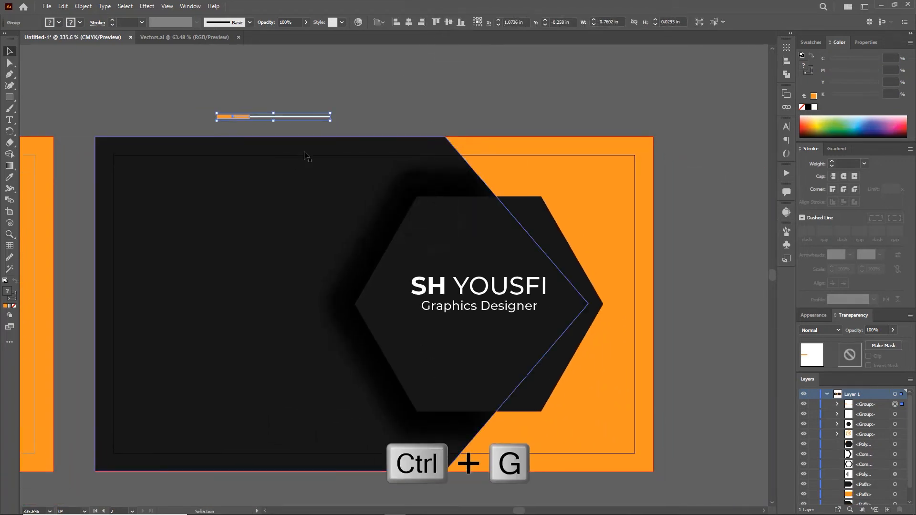
pyautogui.moveTo(249, 118); pyautogui.dragTo(444, 320)
pyautogui.moveTo(525, 318); pyautogui.dragTo(547, 322)
pyautogui.click(674, 306)
pyautogui.moveTo(444, 320); pyautogui.dragTo(445, 323)
pyautogui.click(677, 285)
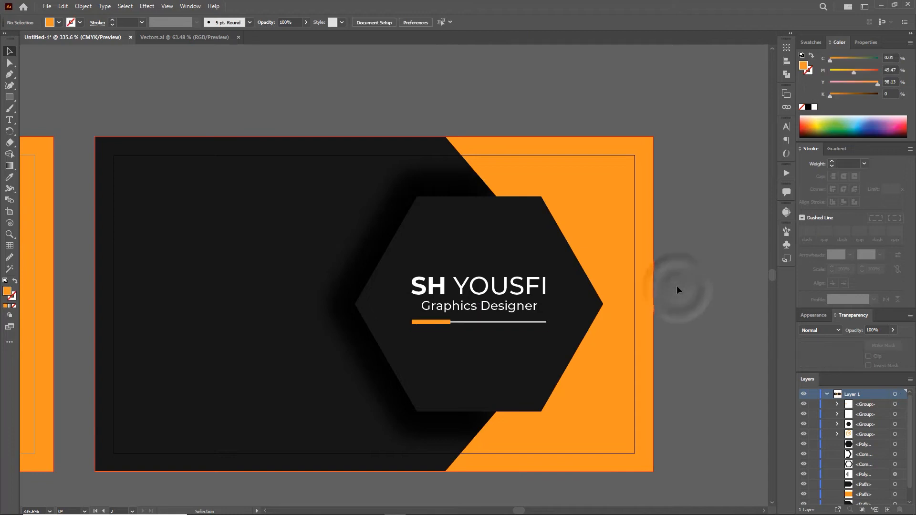
# - Drag the icon column from the Vectors.ai document into the card document
pyautogui.press('z')
pyautogui.moveTo(350, 339); pyautogui.dragTo(382, 305)
pyautogui.click(164, 37)
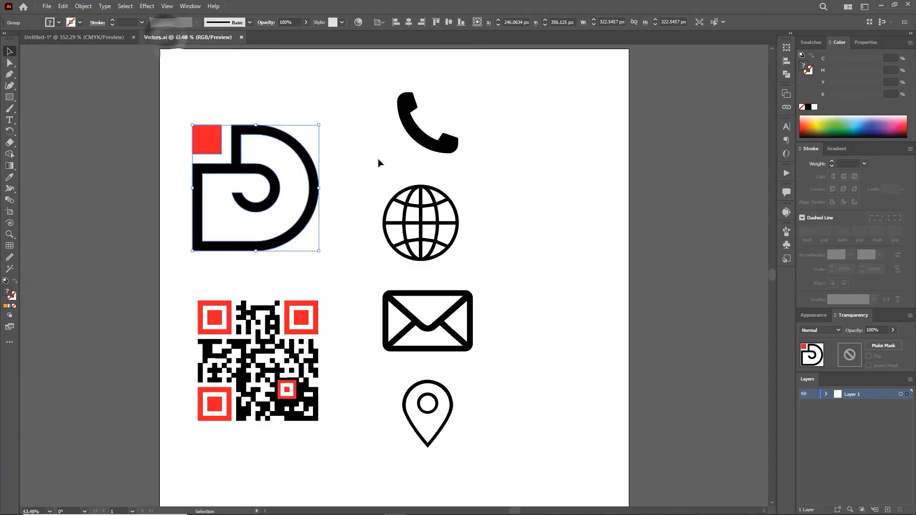
pyautogui.moveTo(438, 220); pyautogui.dragTo(105, 49)
pyautogui.click(93, 33)
pyautogui.moveTo(366, 265); pyautogui.dragTo(405, 209)
# - Shrink the icon column to a small size and move it below the card
pyautogui.press('z')
pyautogui.moveTo(480, 295); pyautogui.dragTo(232, 189)
pyautogui.press('v')
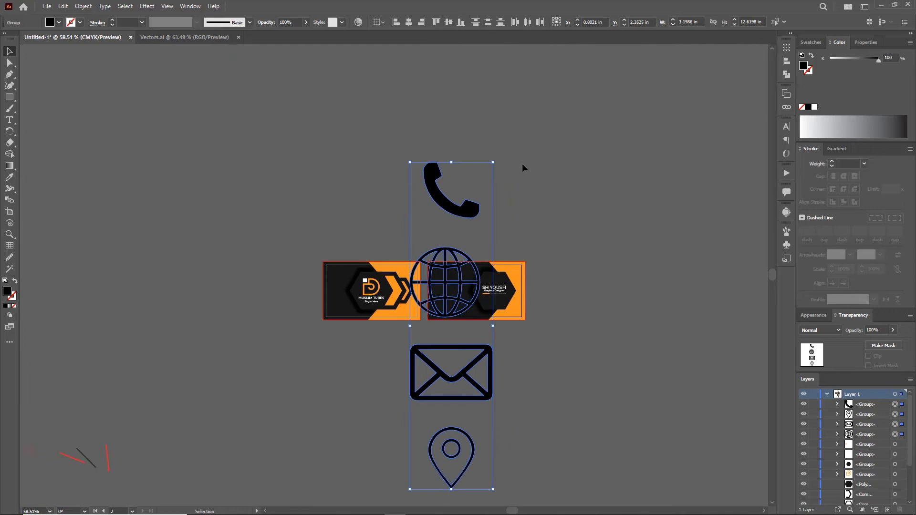
pyautogui.moveTo(494, 162); pyautogui.dragTo(477, 304)
pyautogui.moveTo(455, 334); pyautogui.dragTo(600, 377)
# - Select all four icons and colour them white
pyautogui.press('z')
pyautogui.moveTo(476, 302); pyautogui.dragTo(565, 318)
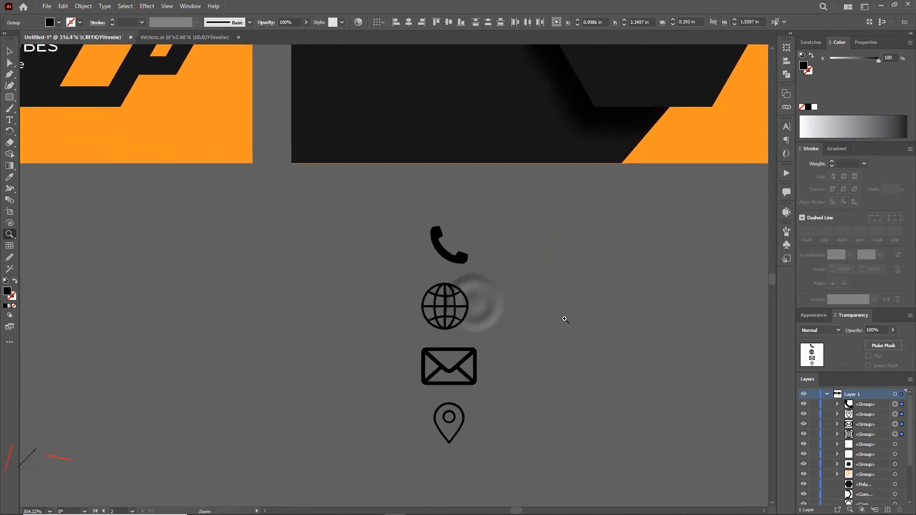
pyautogui.press('v')
pyautogui.click(537, 289)
pyautogui.moveTo(409, 209); pyautogui.dragTo(498, 428)
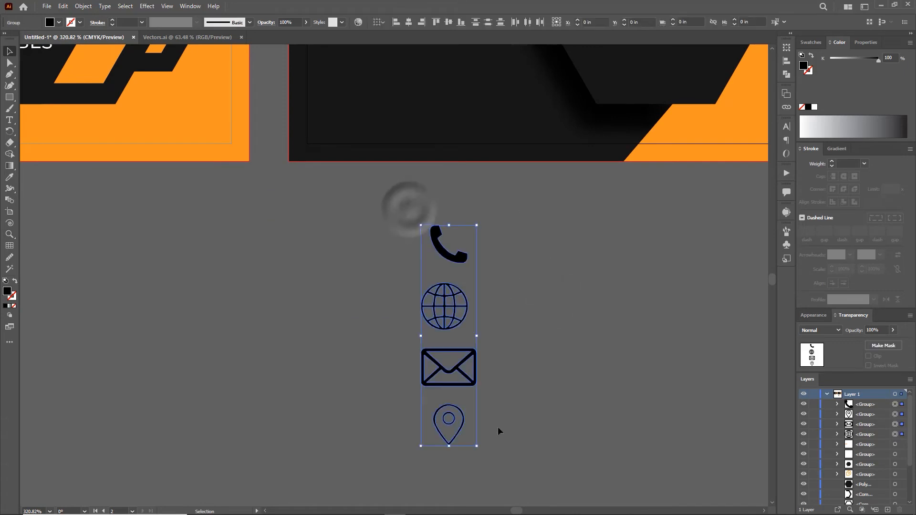
pyautogui.click(814, 107)
pyautogui.click(505, 291)
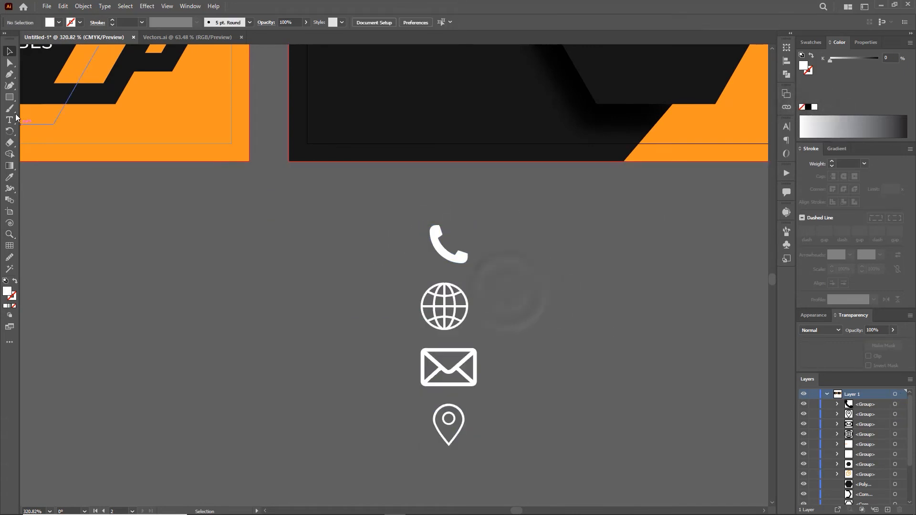
# - Draw a small square with no fill and a 0.5 pt white stroke
pyautogui.moveTo(230, 270); pyautogui.dragTo(289, 327)
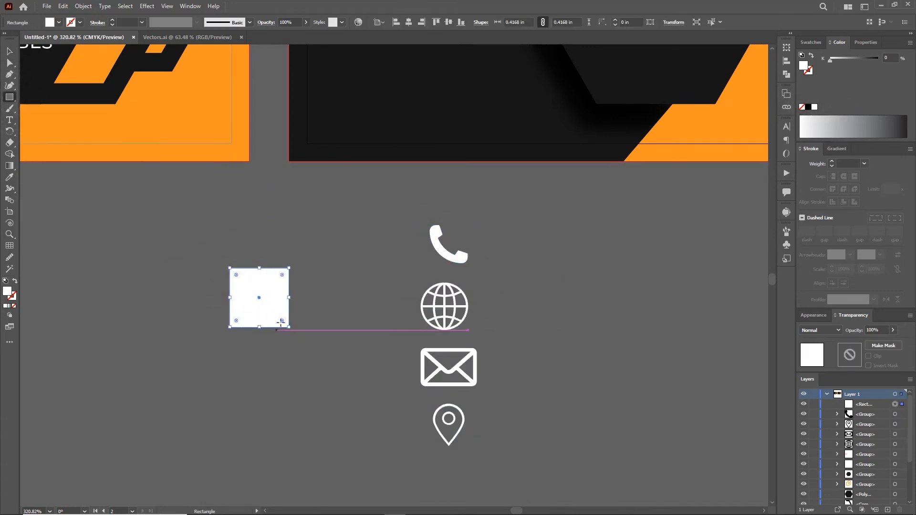
pyautogui.click(14, 306)
pyautogui.click(13, 298)
pyautogui.click(5, 306)
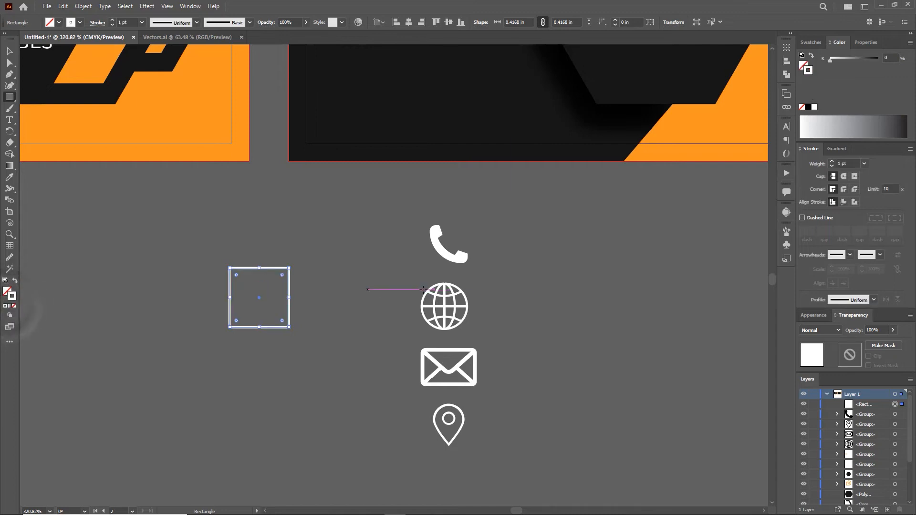
pyautogui.click(864, 163)
pyautogui.click(878, 184)
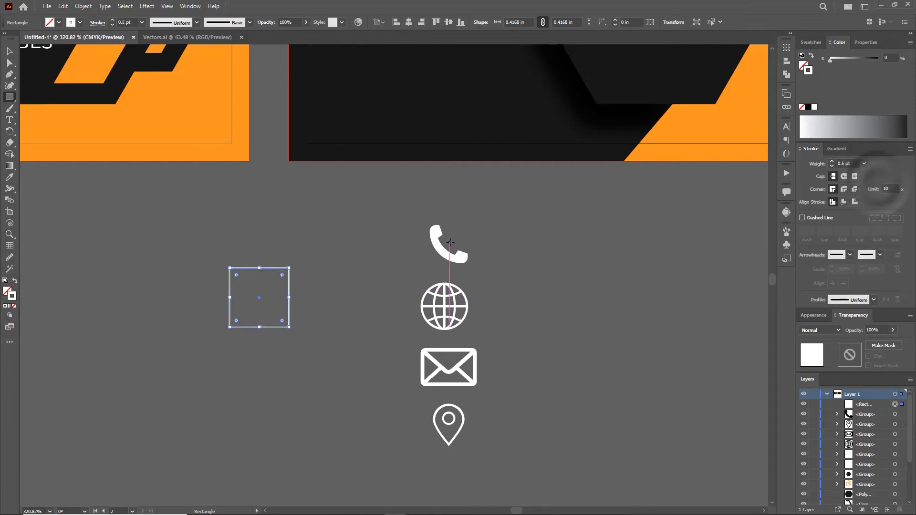
pyautogui.press('v')
# - Centre the phone icon in the square and copy the tile down into a column of four
pyautogui.click(308, 231)
pyautogui.moveTo(443, 246); pyautogui.dragTo(258, 296)
pyautogui.click(334, 238)
pyautogui.moveTo(227, 248); pyautogui.dragTo(278, 324)
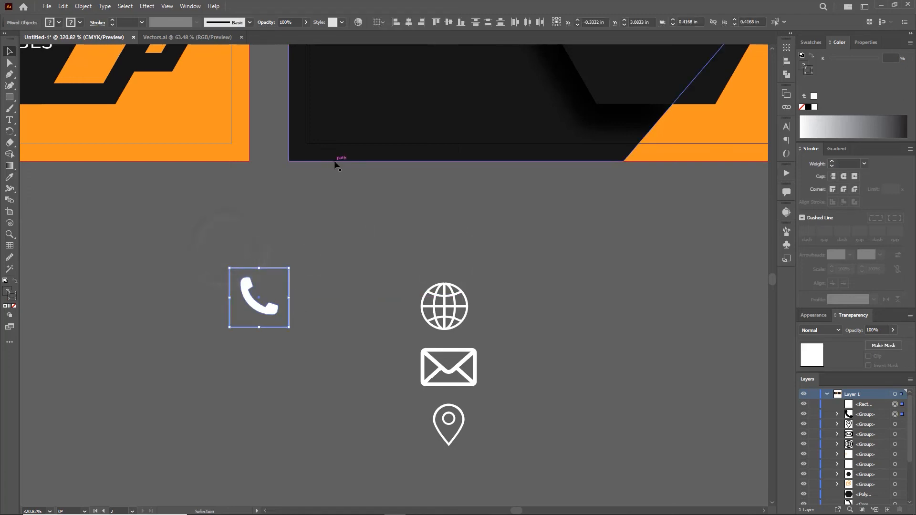
pyautogui.click(409, 22)
pyautogui.click(448, 22)
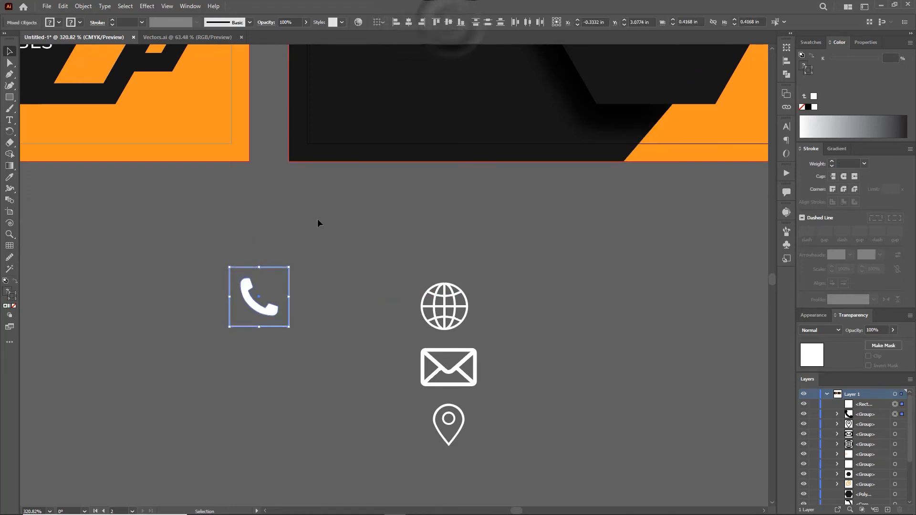
pyautogui.scroll(-1, 317, 218)
pyautogui.moveTo(262, 290); pyautogui.dragTo(261, 373)
pyautogui.hotkey('ctrl', 'd')
pyautogui.hotkey('ctrl', 'd')
pyautogui.scroll(-5, 334, 329)
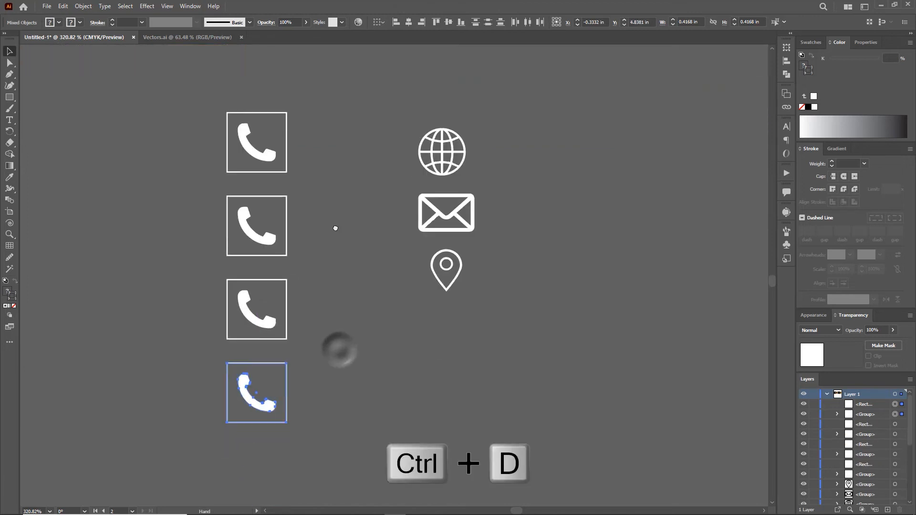
# - Replace the phone in the second square with the envelope icon
pyautogui.click(355, 207)
pyautogui.click(266, 252)
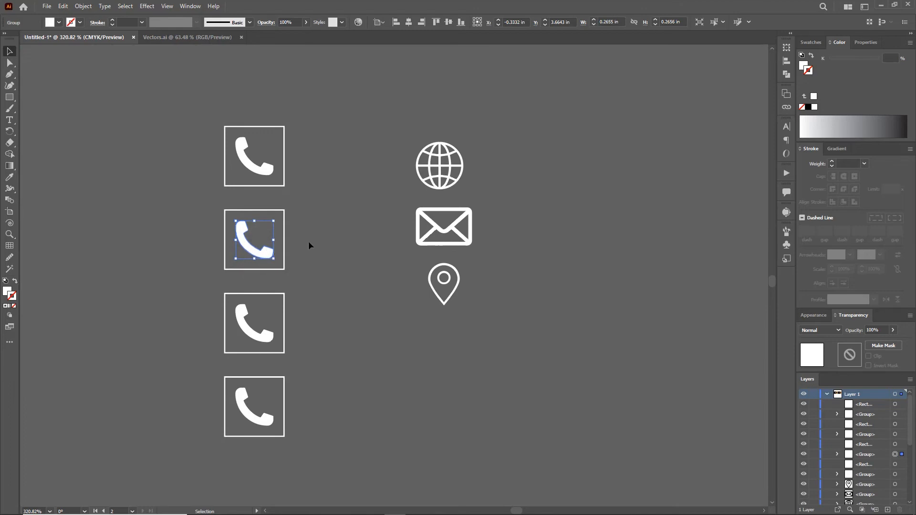
pyautogui.press('Delete')
pyautogui.moveTo(450, 235); pyautogui.dragTo(277, 224)
pyautogui.click(360, 218)
# - Put the globe in the third square and the location pin in the bottom square
pyautogui.click(253, 334)
pyautogui.press('Delete')
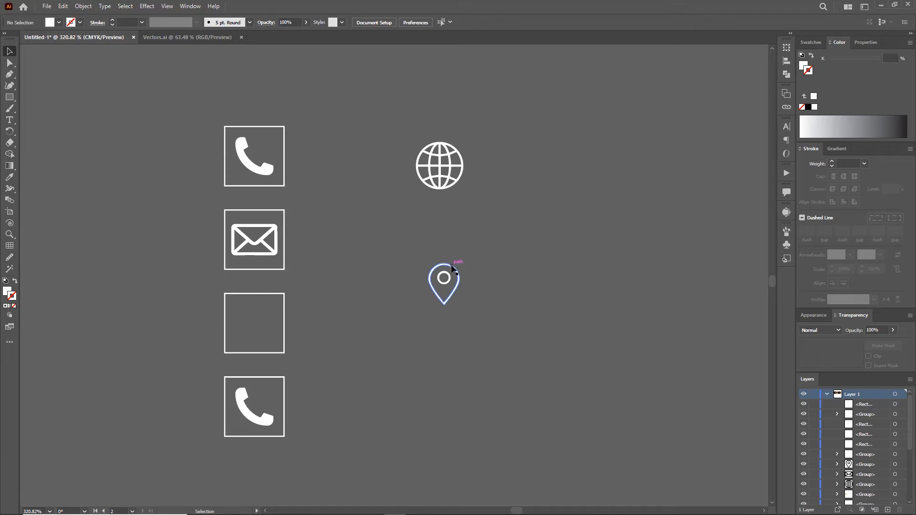
pyautogui.moveTo(452, 268); pyautogui.dragTo(262, 310)
pyautogui.moveTo(384, 291); pyautogui.dragTo(399, 293)
pyautogui.moveTo(440, 170); pyautogui.dragTo(255, 328)
pyautogui.moveTo(281, 300); pyautogui.dragTo(279, 304)
pyautogui.click(329, 356)
pyautogui.click(260, 416)
pyautogui.press('Delete')
pyautogui.moveTo(391, 326); pyautogui.dragTo(250, 424)
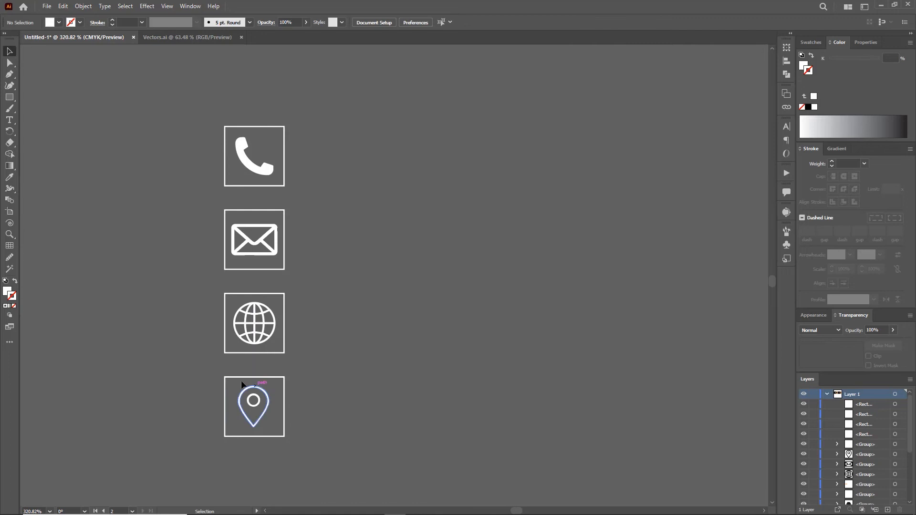
# - Centre the pin and the globe in their squares and group each pair
pyautogui.moveTo(217, 363); pyautogui.dragTo(326, 439)
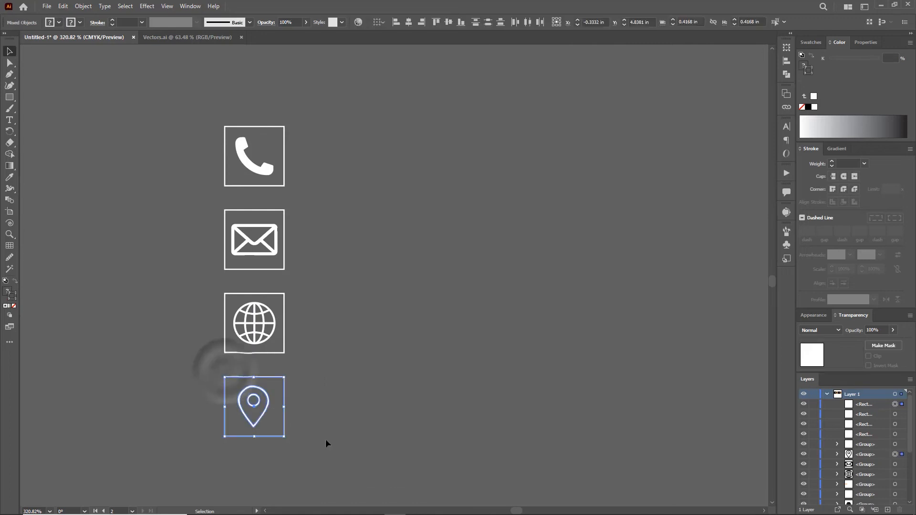
pyautogui.click(448, 23)
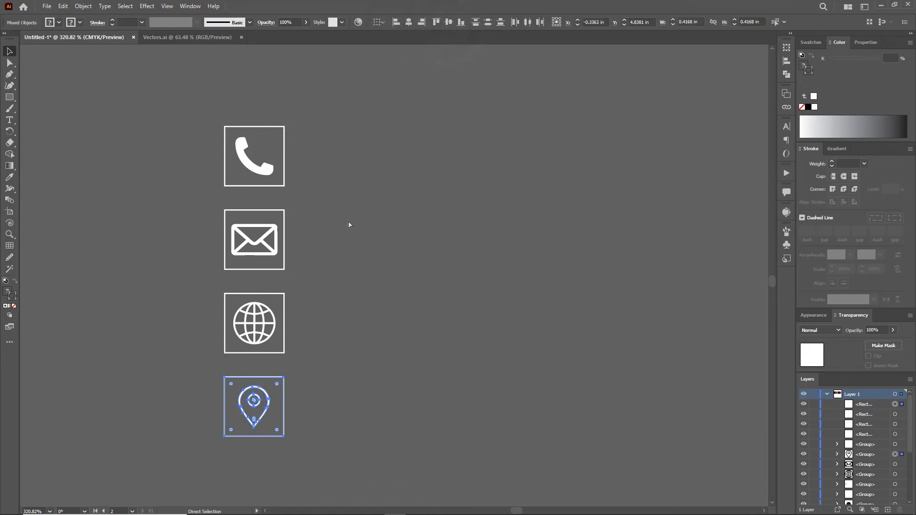
pyautogui.hotkey('ctrl', 'g')
pyautogui.moveTo(227, 280); pyautogui.dragTo(268, 329)
pyautogui.click(410, 24)
pyautogui.click(451, 24)
pyautogui.hotkey('ctrl', 'g')
# - Centre and group the envelope with its square, then select all four tiles
pyautogui.moveTo(233, 202); pyautogui.dragTo(281, 234)
pyautogui.click(411, 23)
pyautogui.click(449, 23)
pyautogui.hotkey('ctrl', 'g')
pyautogui.click(338, 265)
pyautogui.moveTo(229, 123); pyautogui.dragTo(296, 424)
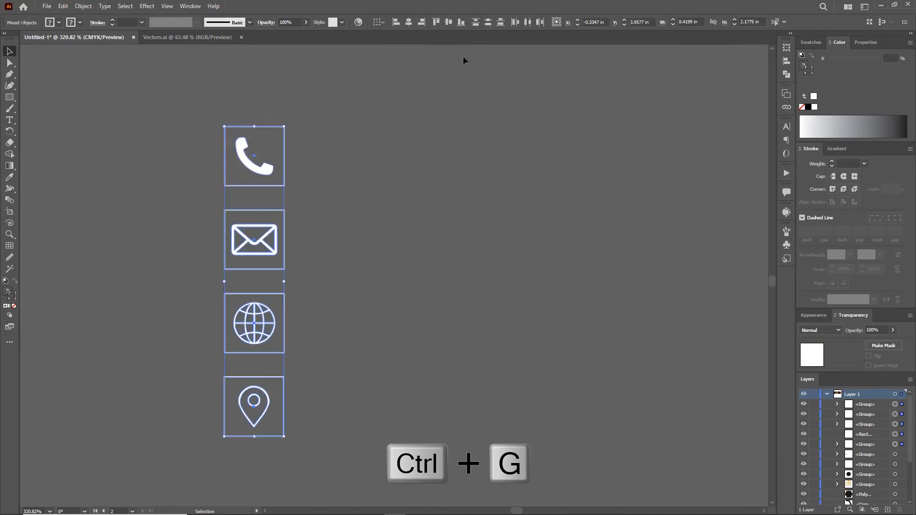
# - Type a placeholder phone number beside the phone tile and repeat it as a second line
pyautogui.click(353, 205)
pyautogui.click(10, 120)
pyautogui.click(321, 142)
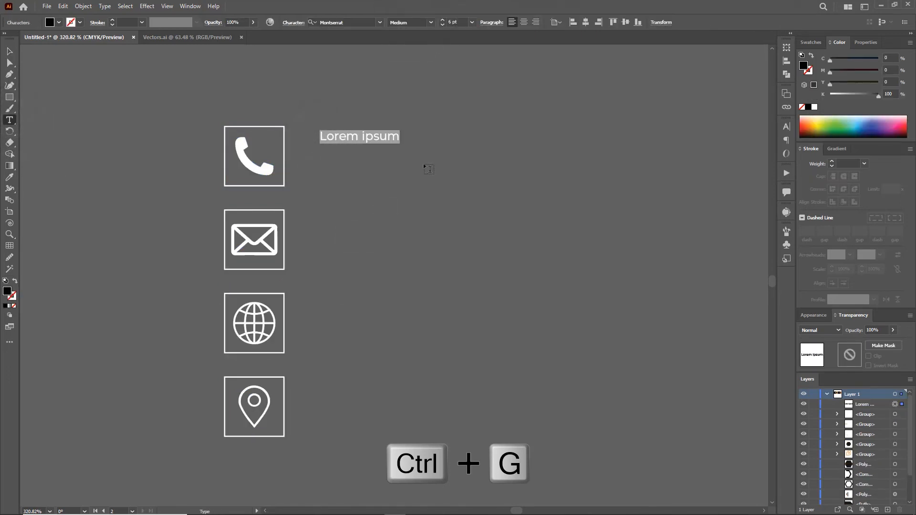
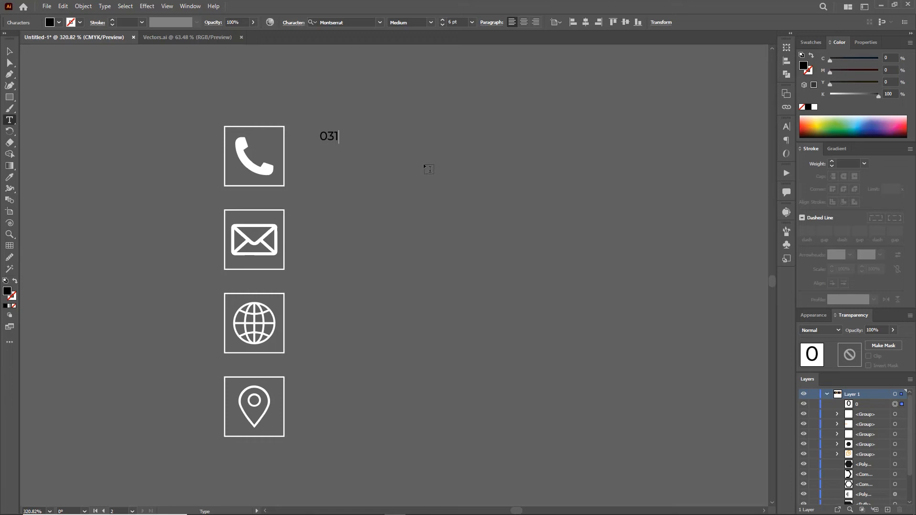
pyautogui.hotkey('ctrl', 'a')
pyautogui.hotkey('ctrl', 'c')
pyautogui.click(402, 134)
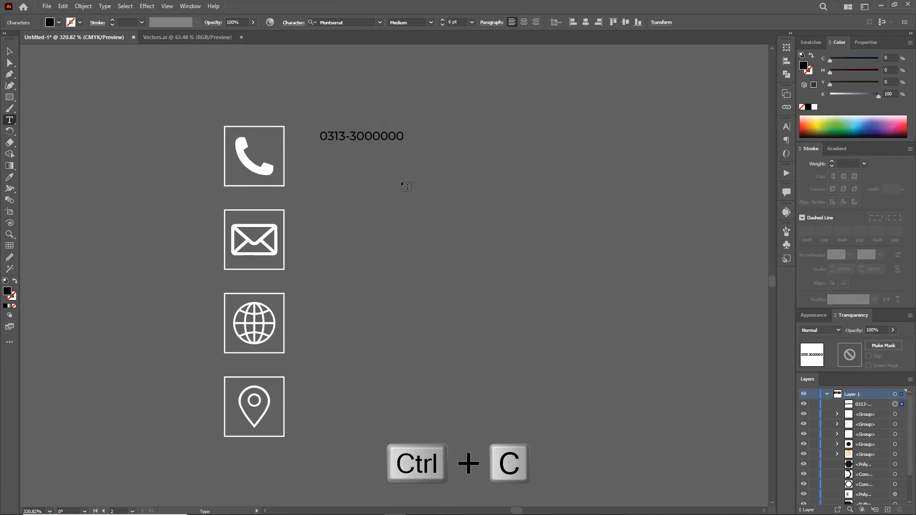
pyautogui.hotkey('ctrl', 'v')
pyautogui.press('Escape')
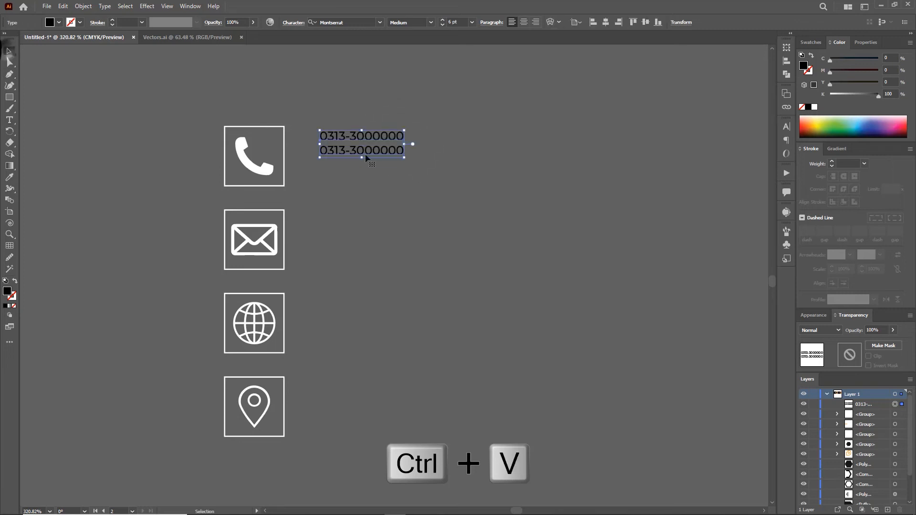
# - Enlarge and align the number beside the phone tile, then copy it beside the other three tiles
pyautogui.moveTo(389, 143); pyautogui.dragTo(484, 206)
pyautogui.click(482, 205)
pyautogui.moveTo(359, 142); pyautogui.dragTo(372, 141)
pyautogui.press('Down')
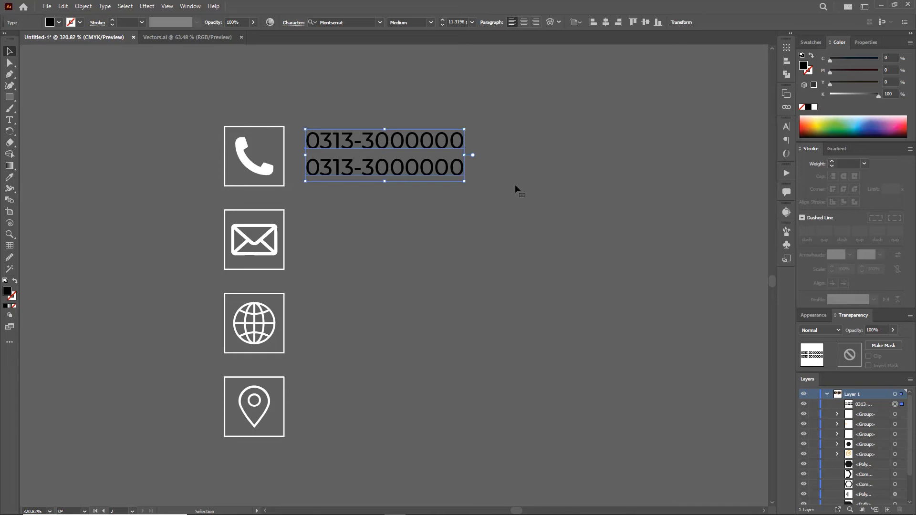
pyautogui.keyDown('alt'); pyautogui.moveTo(385, 148); pyautogui.dragTo(385, 236); pyautogui.keyUp('alt')
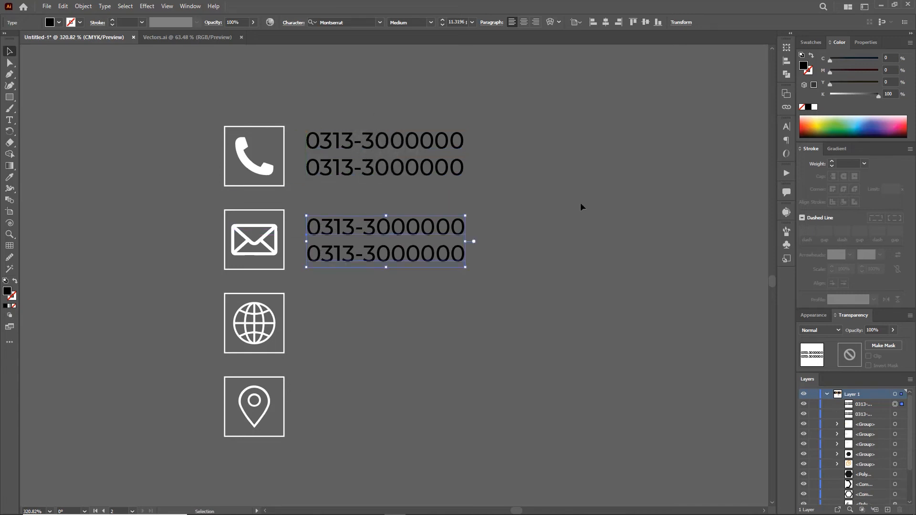
pyautogui.hotkey('ctrl', 'd')
pyautogui.hotkey('ctrl', 'd')
# - Nudge the number copies beside the globe and pin up to line up with their tiles
pyautogui.click(569, 245)
pyautogui.click(383, 319)
pyautogui.press('Up')
pyautogui.press('Up')
pyautogui.click(401, 402)
pyautogui.press('Up')
pyautogui.press('Up')
pyautogui.press('Up')
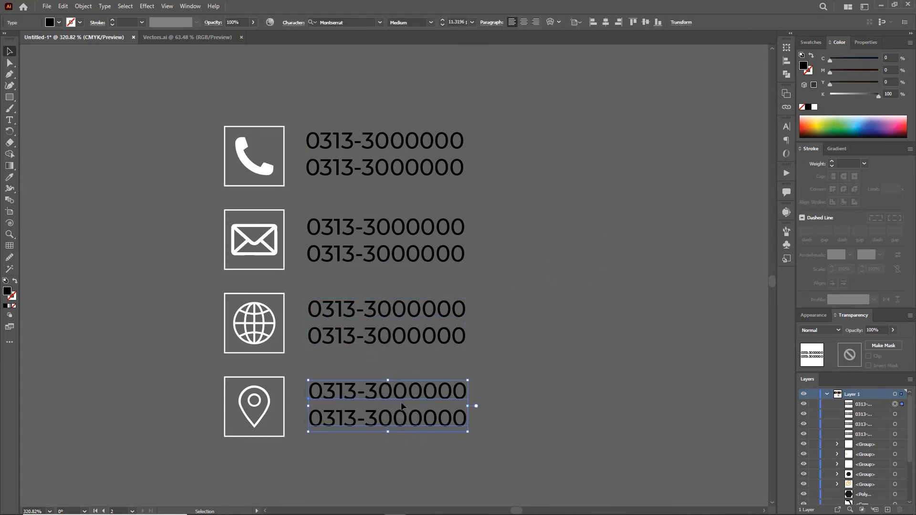
pyautogui.click(505, 350)
pyautogui.press('t')
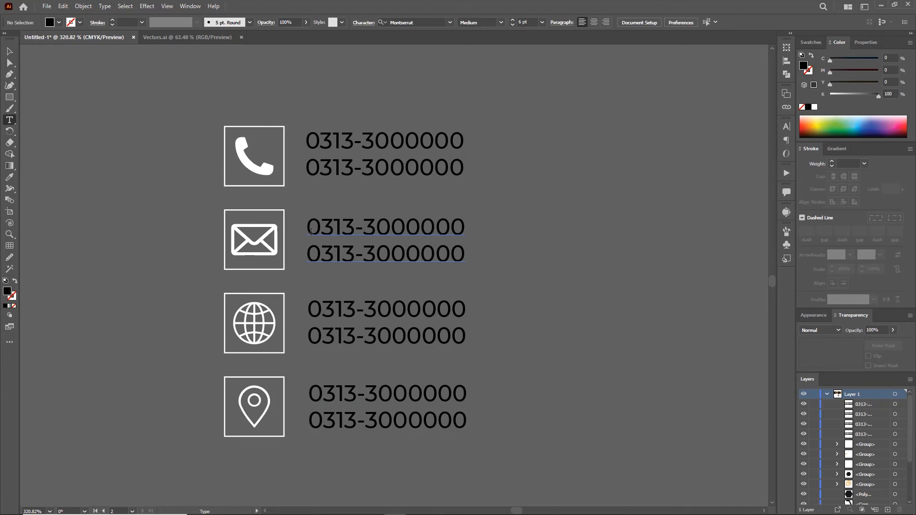
# - Replace the envelope entry with a sample email address shown on two lines
pyautogui.click(455, 256)
pyautogui.hotkey('ctrl', 'a')
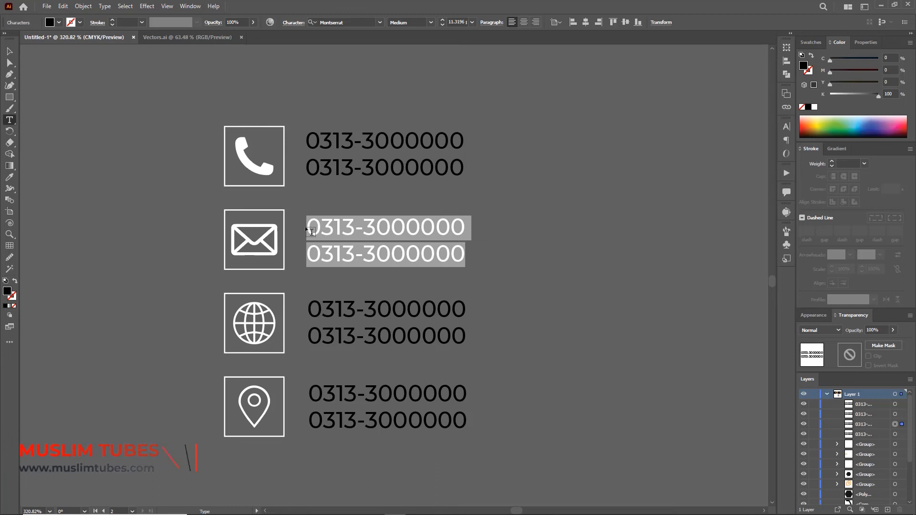
pyautogui.press('BackSpace')
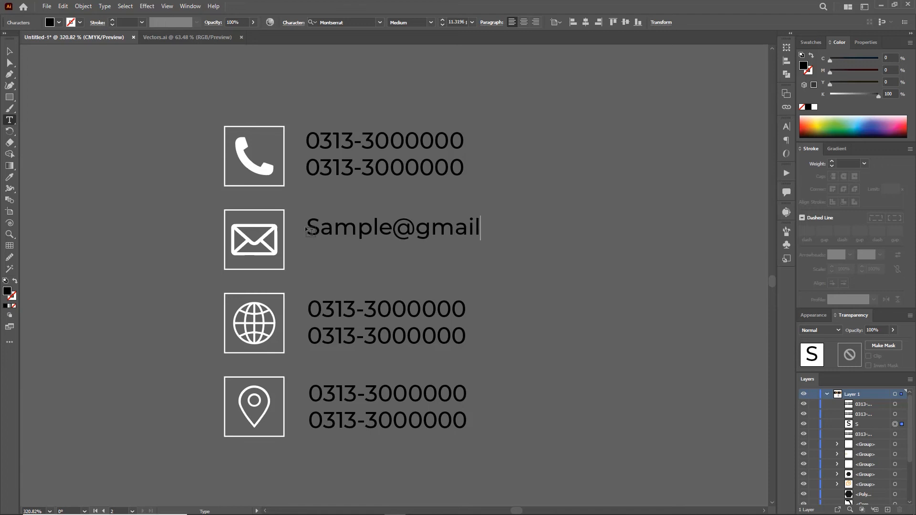
pyautogui.hotkey('ctrl', 'a')
pyautogui.hotkey('ctrl', 'c')
pyautogui.keyDown('ctrl'); pyautogui.click(530, 227); pyautogui.keyUp('ctrl')
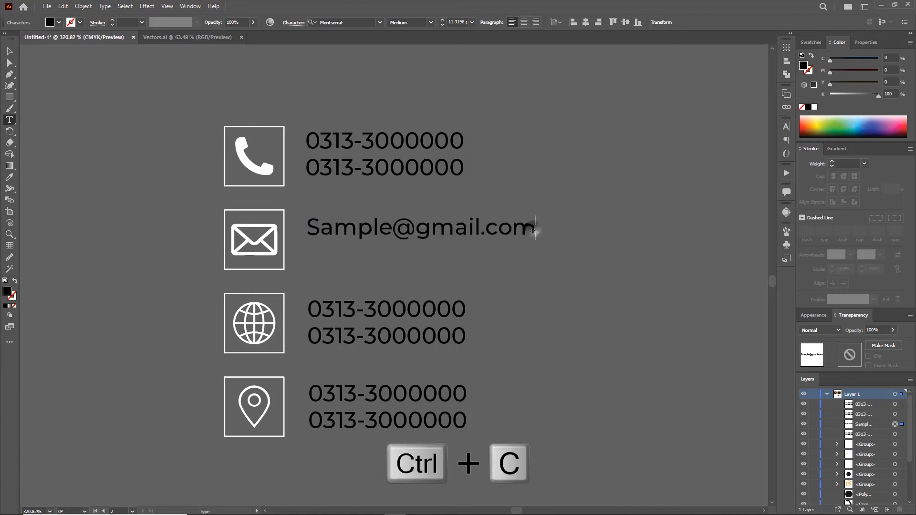
pyautogui.click(533, 228)
pyautogui.press('Return')
pyautogui.hotkey('ctrl', 'v')
pyautogui.moveTo(466, 337); pyautogui.dragTo(308, 308)
pyautogui.write('www.muslimtubes.com')
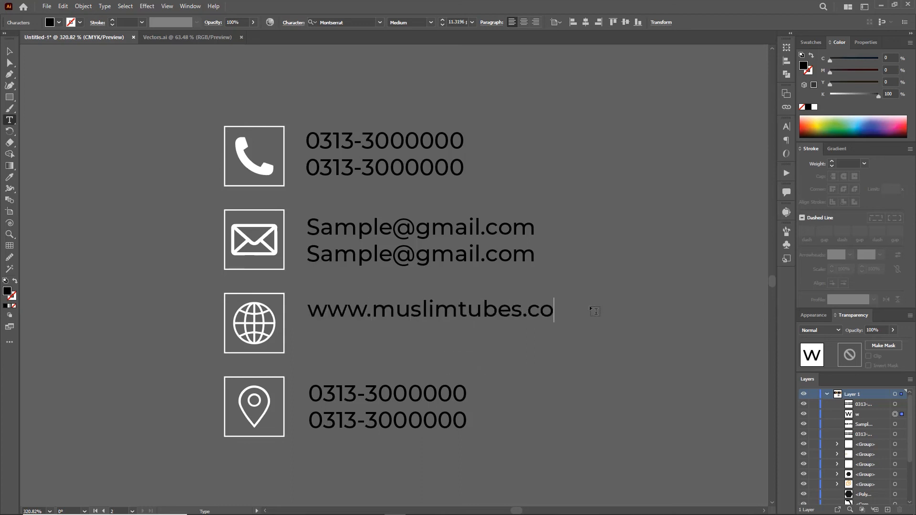
pyautogui.hotkey('ctrl', 'a')
pyautogui.hotkey('ctrl', 'c')
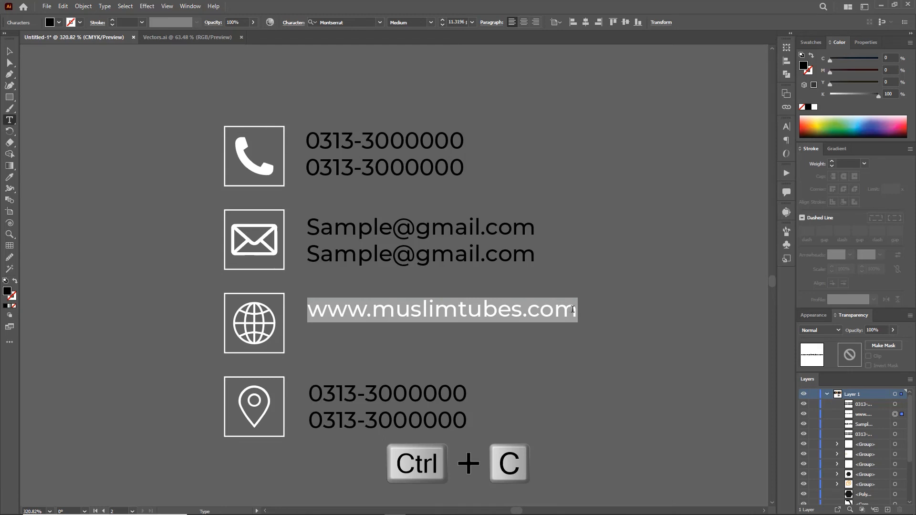
pyautogui.click(573, 310)
pyautogui.press('Return')
pyautogui.hotkey('ctrl', 'v')
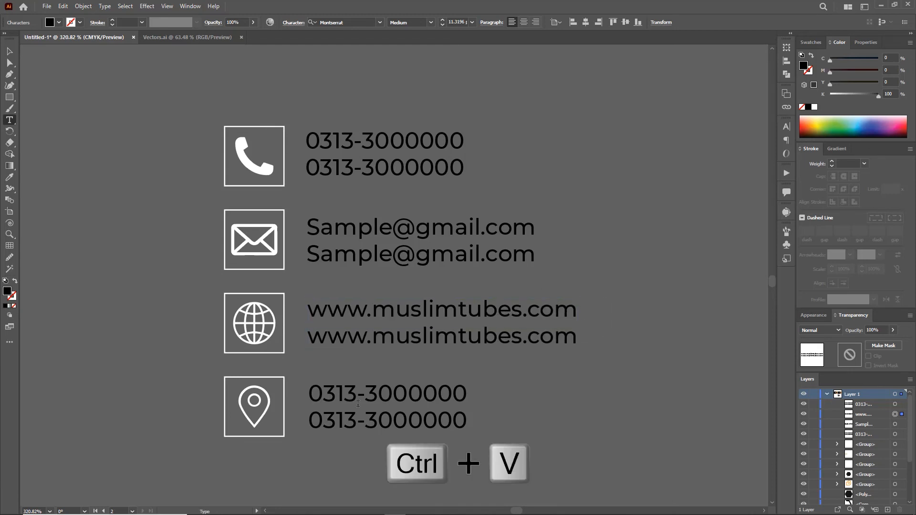
# - Retype the last entry as 'Sample Address' on two lines and select all four text blocks
pyautogui.hotkey('ctrl', 'a')
pyautogui.write('Sam')
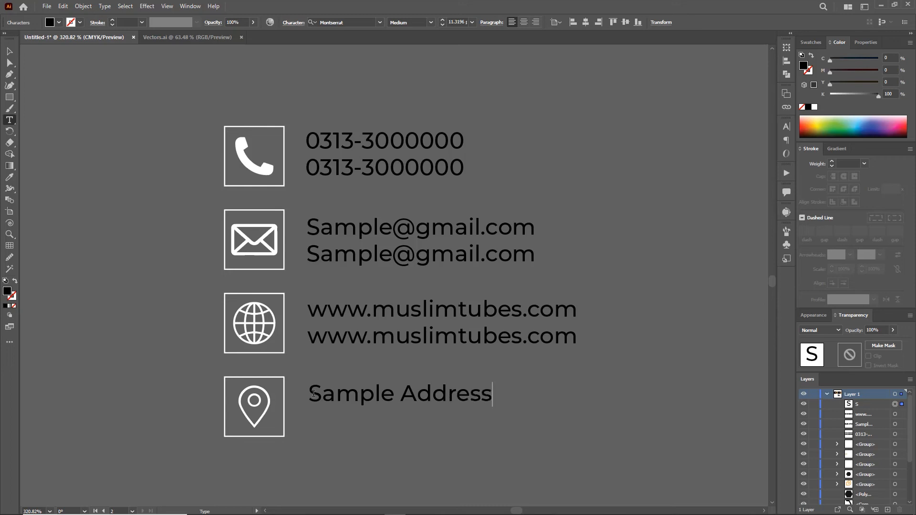
pyautogui.hotkey('ctrl', 'a')
pyautogui.hotkey('ctrl', 'c')
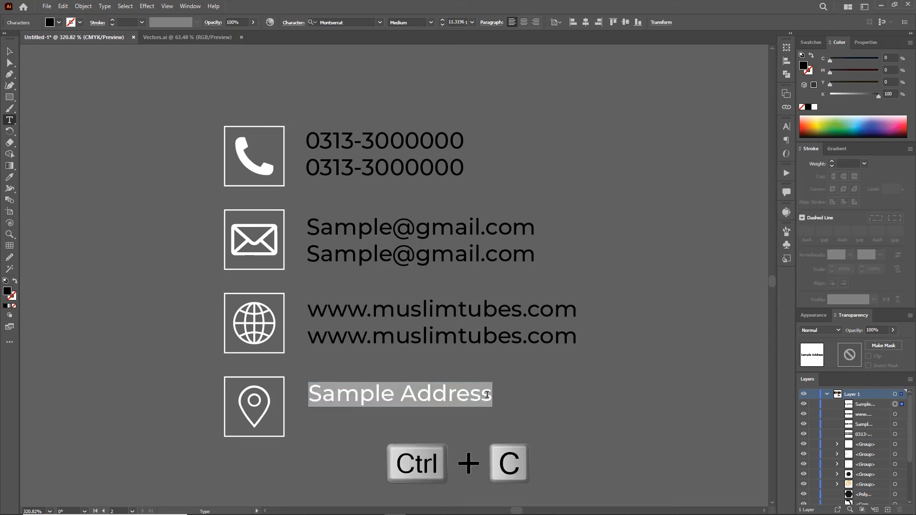
pyautogui.click(487, 395)
pyautogui.press('Return')
pyautogui.hotkey('ctrl', 'v')
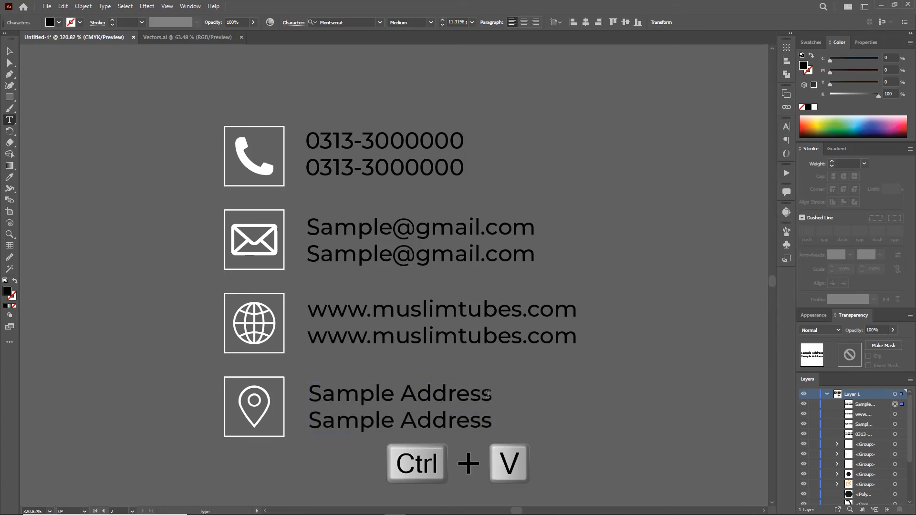
pyautogui.click(11, 52)
pyautogui.moveTo(360, 84); pyautogui.dragTo(458, 399)
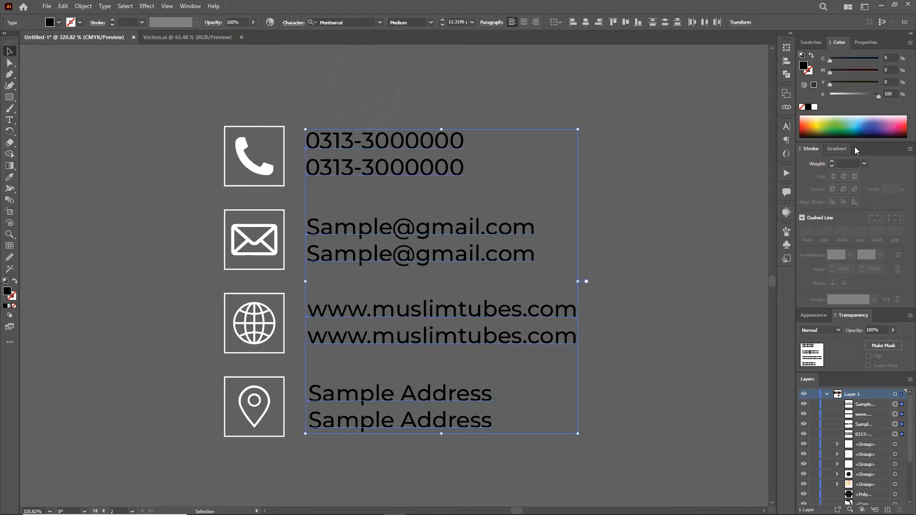
# - Make the contact text white and group it with the icon tiles
pyautogui.click(814, 107)
pyautogui.click(419, 95)
pyautogui.moveTo(211, 86); pyautogui.dragTo(502, 364)
pyautogui.hotkey('ctrl', 'g')
# - Move the contact group onto the back card's left and shrink it to about 1.70 in wide
pyautogui.moveTo(469, 333); pyautogui.dragTo(424, 333)
pyautogui.moveTo(498, 306); pyautogui.dragTo(423, 372)
pyautogui.press('v')
pyautogui.click(483, 384)
pyautogui.moveTo(368, 351); pyautogui.dragTo(400, 166)
pyautogui.moveTo(478, 119); pyautogui.dragTo(454, 141)
pyautogui.moveTo(392, 180); pyautogui.dragTo(440, 205)
# - Hide artwork outside the artboard, shrink the group to about 1.38 in and centre it vertically
pyautogui.press('z')
pyautogui.moveTo(439, 205); pyautogui.dragTo(370, 266)
pyautogui.moveTo(370, 266); pyautogui.dragTo(388, 257)
pyautogui.press('v')
pyautogui.click(167, 5)
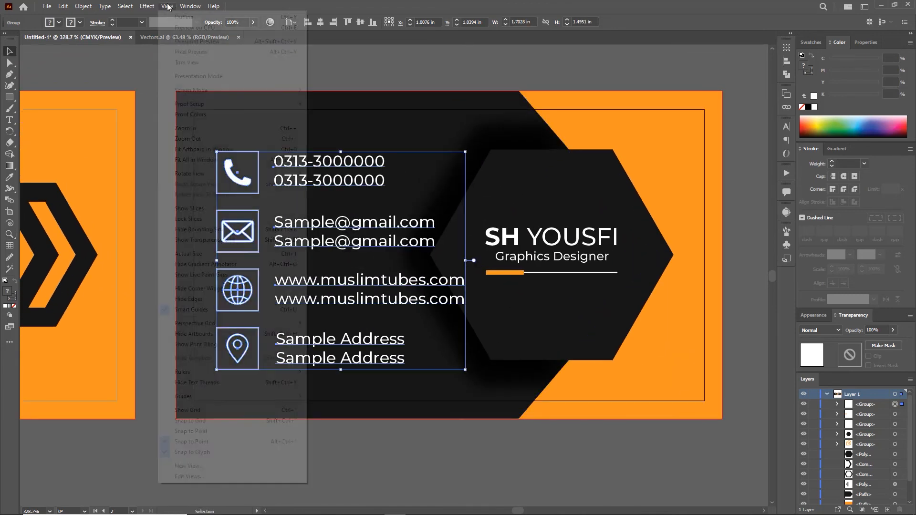
pyautogui.click(195, 63)
pyautogui.click(358, 81)
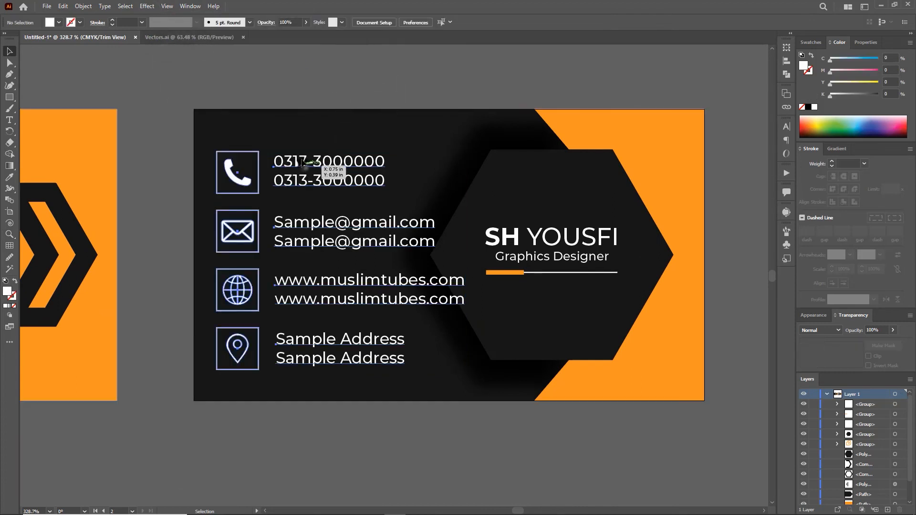
pyautogui.moveTo(303, 163); pyautogui.dragTo(301, 154)
pyautogui.moveTo(466, 143); pyautogui.dragTo(442, 164)
pyautogui.moveTo(325, 227); pyautogui.dragTo(302, 224)
pyautogui.click(360, 22)
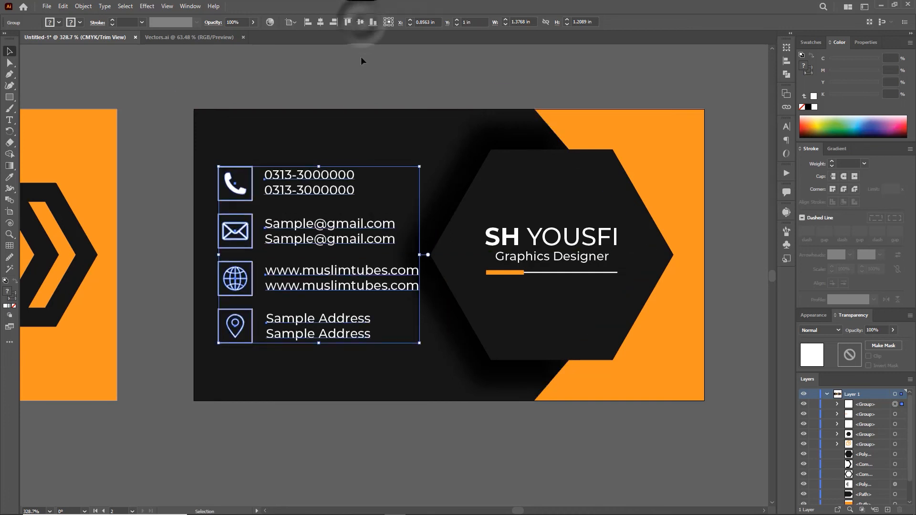
# - Shrink the contact group slightly more, shift it left and re-centre it vertically
pyautogui.click(361, 57)
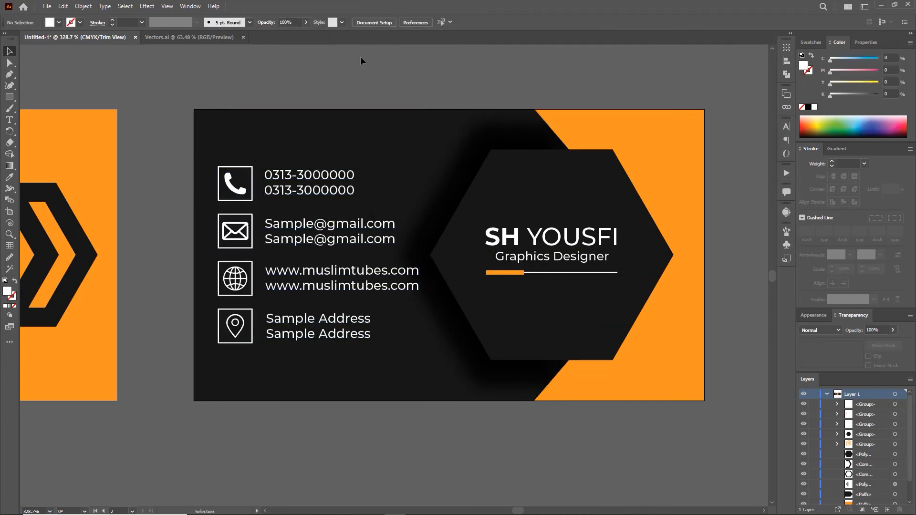
pyautogui.click(386, 234)
pyautogui.moveTo(419, 169); pyautogui.dragTo(408, 177)
pyautogui.moveTo(285, 230); pyautogui.dragTo(276, 231)
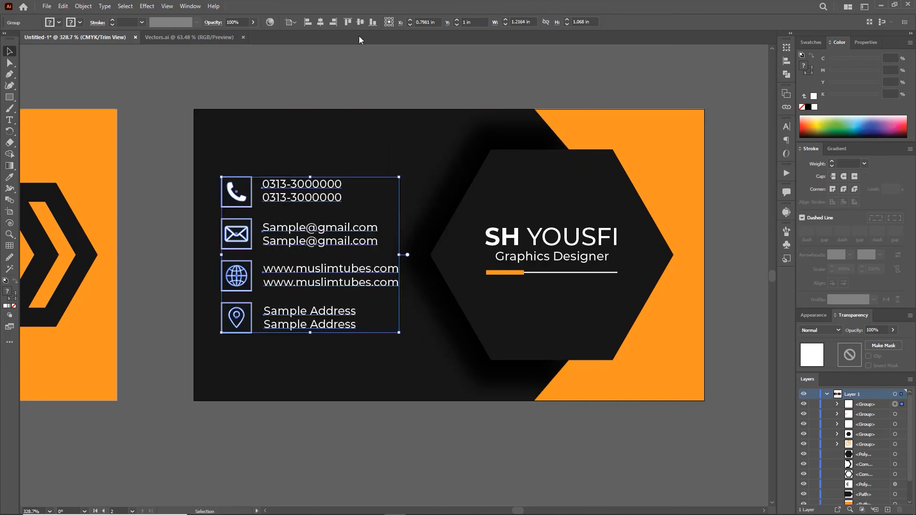
pyautogui.click(360, 23)
pyautogui.click(356, 81)
pyautogui.press('z')
pyautogui.moveTo(368, 230); pyautogui.dragTo(412, 224)
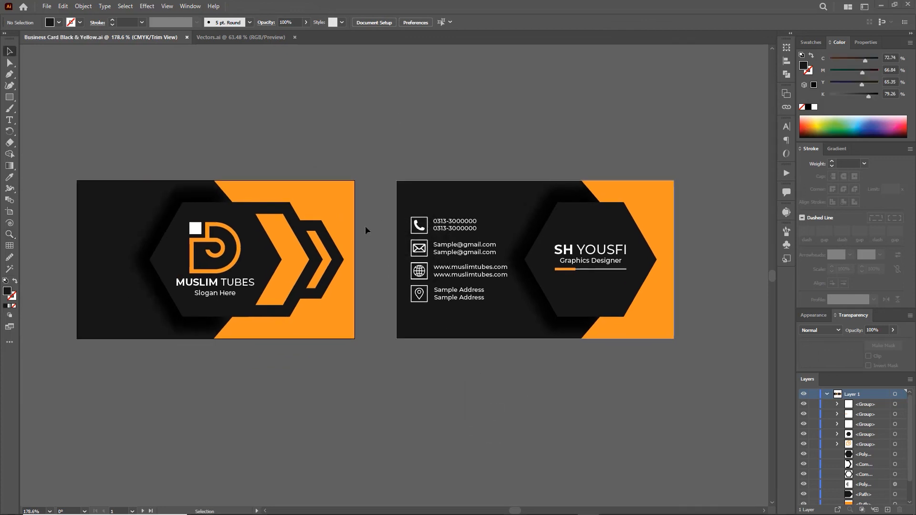
# - Group the front card's artwork and the back card's artwork as two separate groups
pyautogui.moveTo(92, 136); pyautogui.dragTo(362, 356)
pyautogui.hotkey('ctrl', 'g')
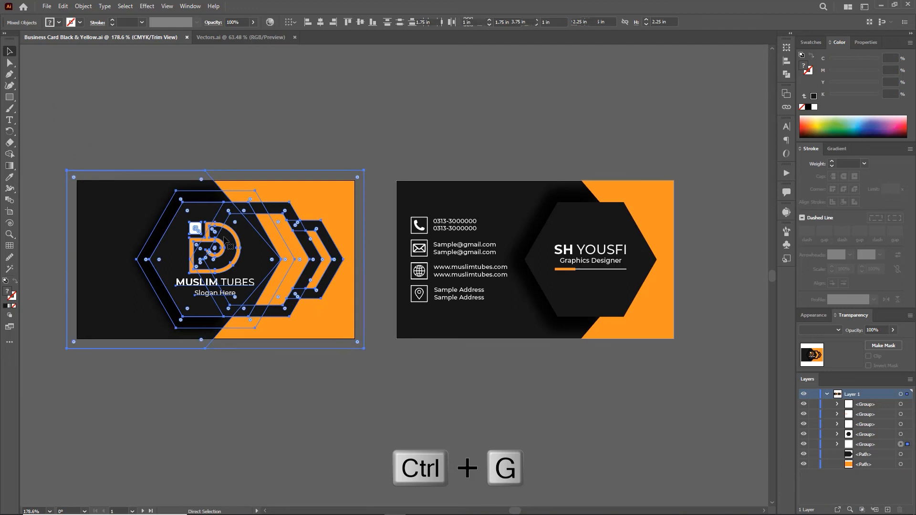
pyautogui.moveTo(422, 153); pyautogui.dragTo(534, 223)
pyautogui.hotkey('ctrl', 'g')
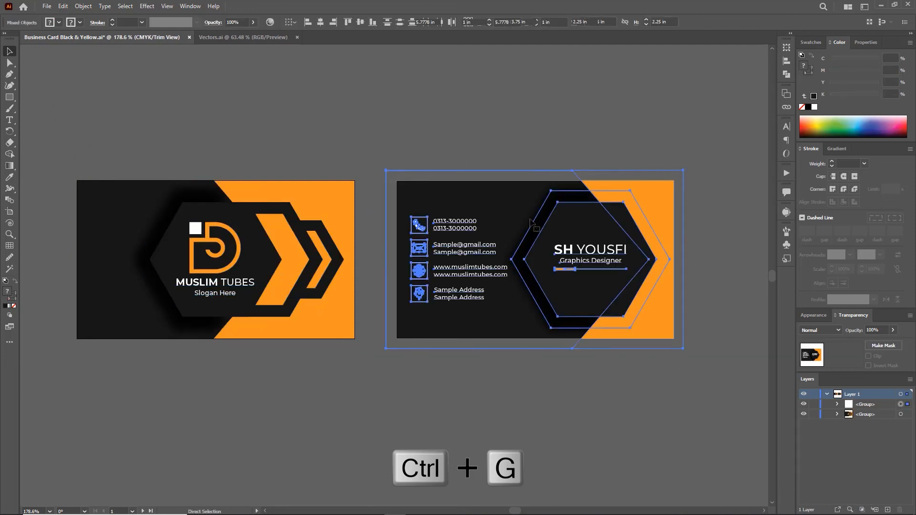
pyautogui.click(87, 41)
# - Export both artboards as Business Card Black & Yellow JPEG images
pyautogui.click(47, 6)
pyautogui.moveTo(89, 192)
pyautogui.click(229, 199)
pyautogui.click(122, 212)
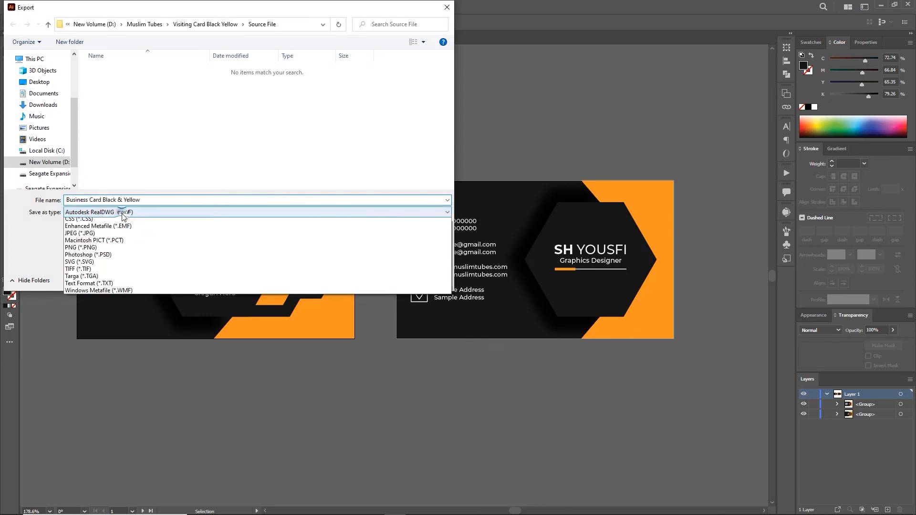
pyautogui.click(93, 253)
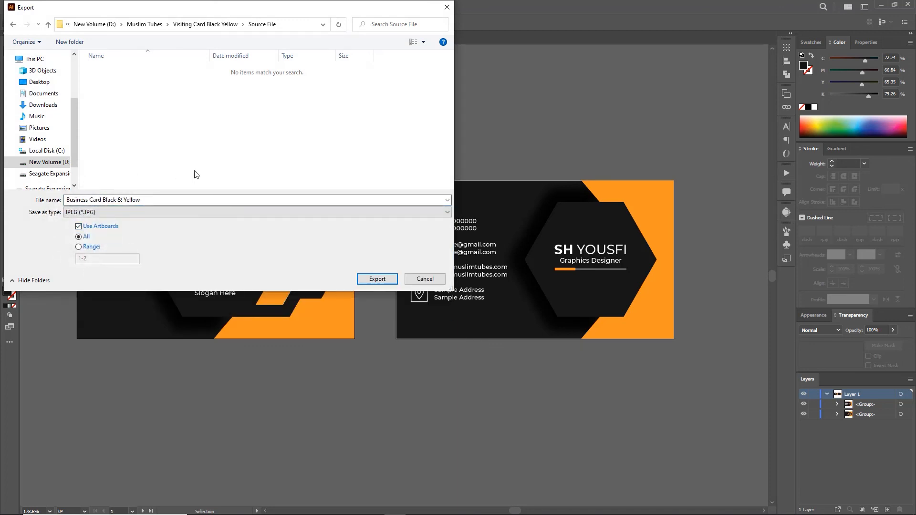
pyautogui.click(367, 280)
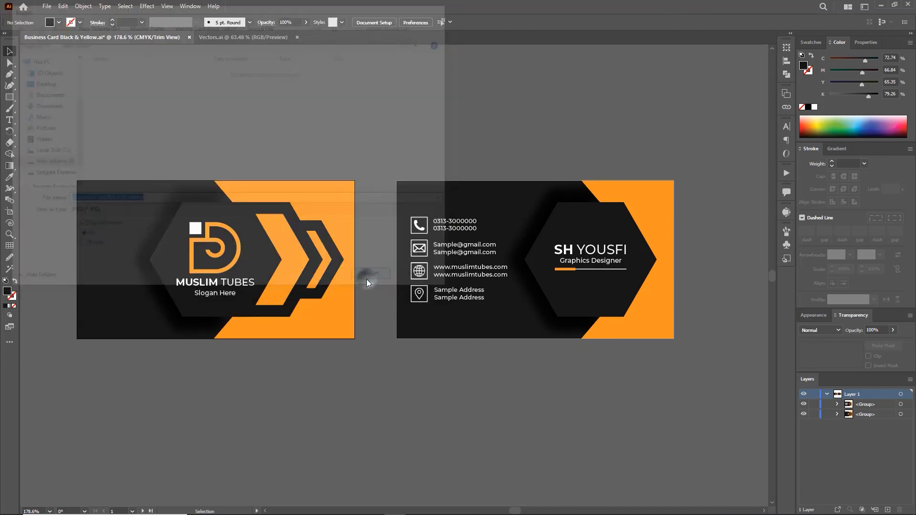
pyautogui.click(511, 410)
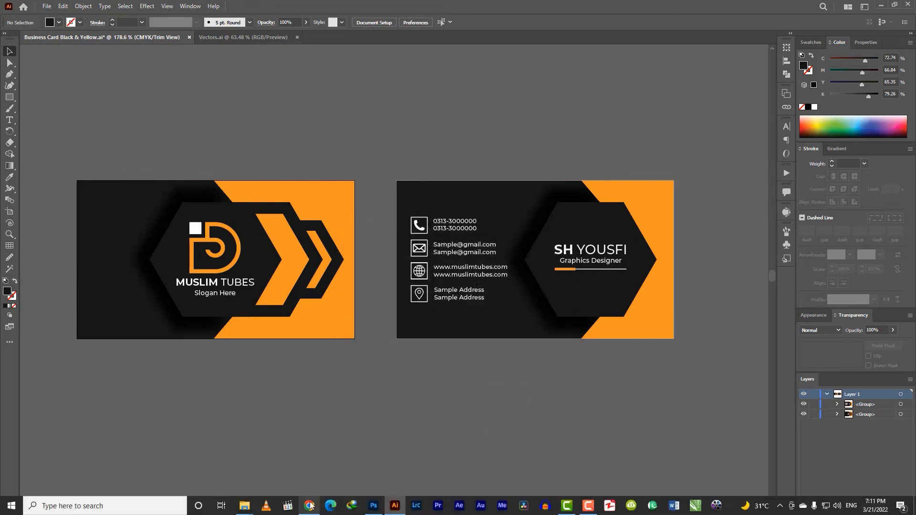
# - Open Visiting Card Black Yellow's Source File folder in Large icons view, then Photoshop's bottom card design
pyautogui.moveTo(243, 509)
pyautogui.click(205, 470)
pyautogui.hotkey('alt', 'Up')
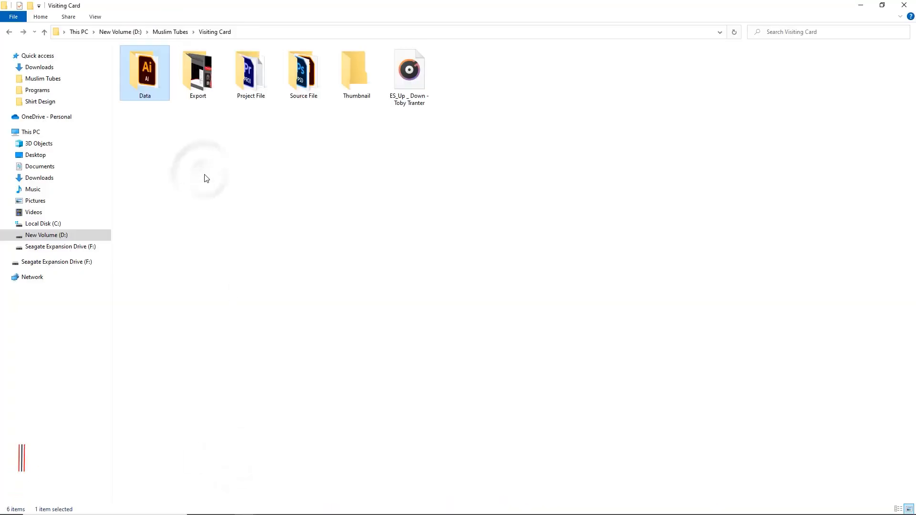
pyautogui.hotkey('alt', 'Up')
pyautogui.doubleClick(674, 74)
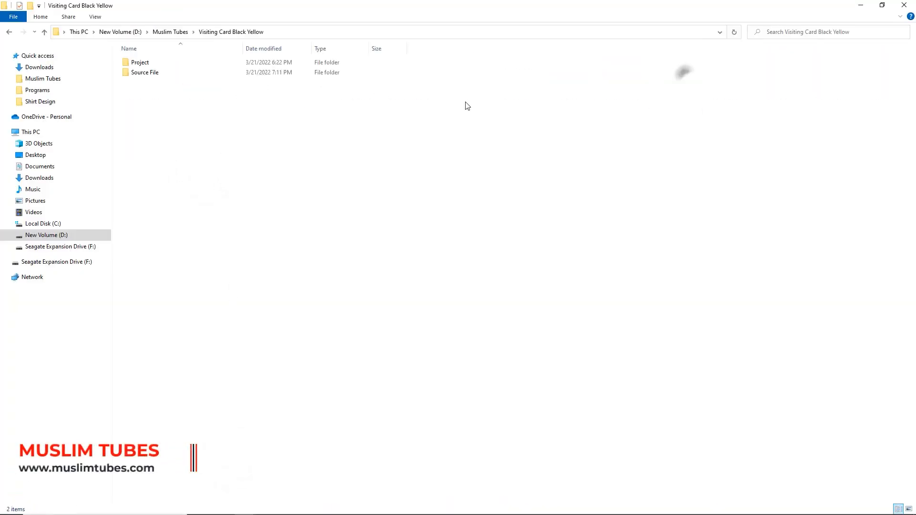
pyautogui.click(910, 509)
pyautogui.doubleClick(203, 84)
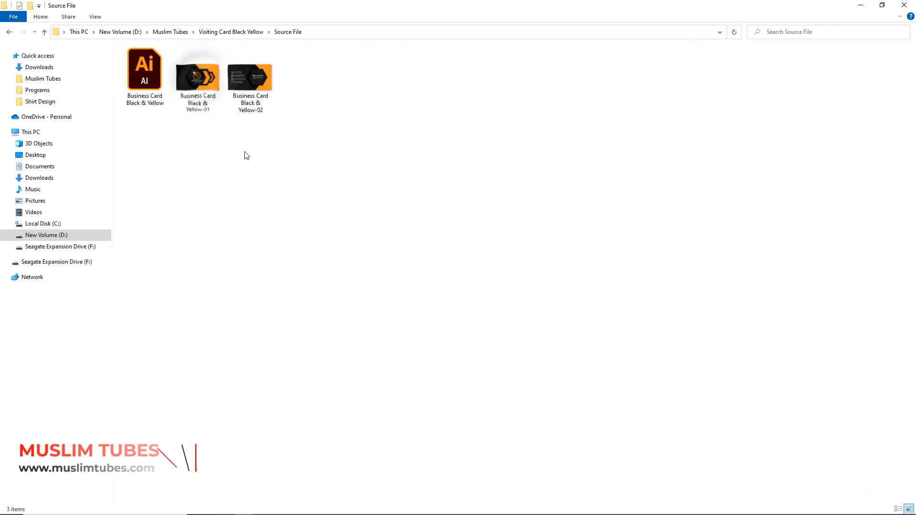
pyautogui.click(374, 506)
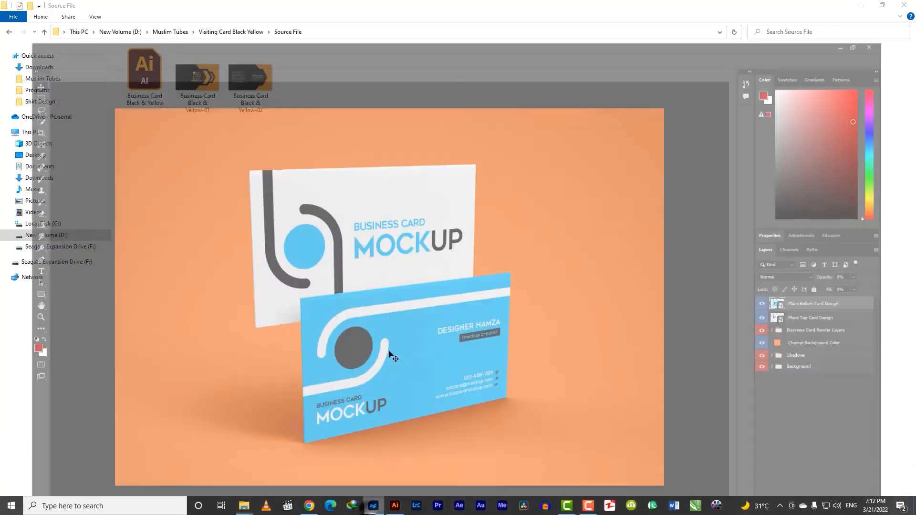
pyautogui.doubleClick(804, 281)
# - Place Business Card Black & Yellow-01 into the bottom card design, scaled to fill the card
pyautogui.moveTo(245, 506)
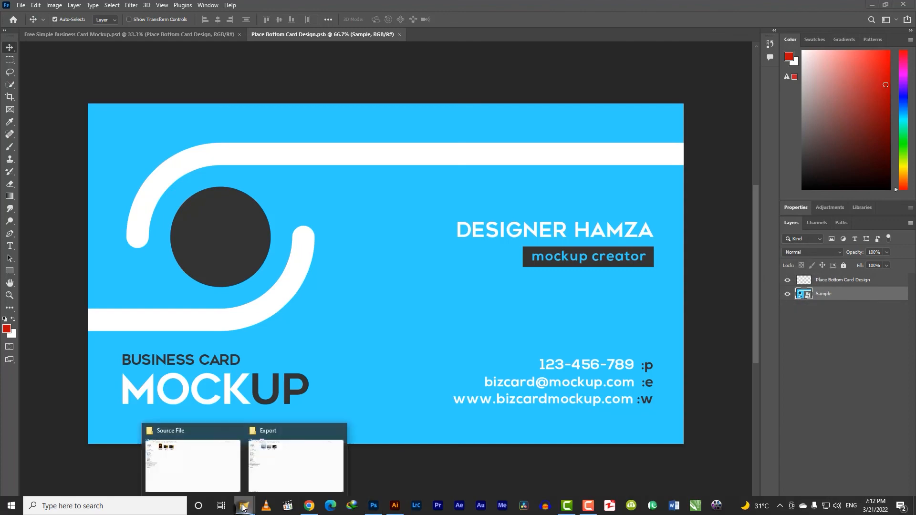
pyautogui.click(190, 455)
pyautogui.moveTo(197, 77); pyautogui.dragTo(343, 321)
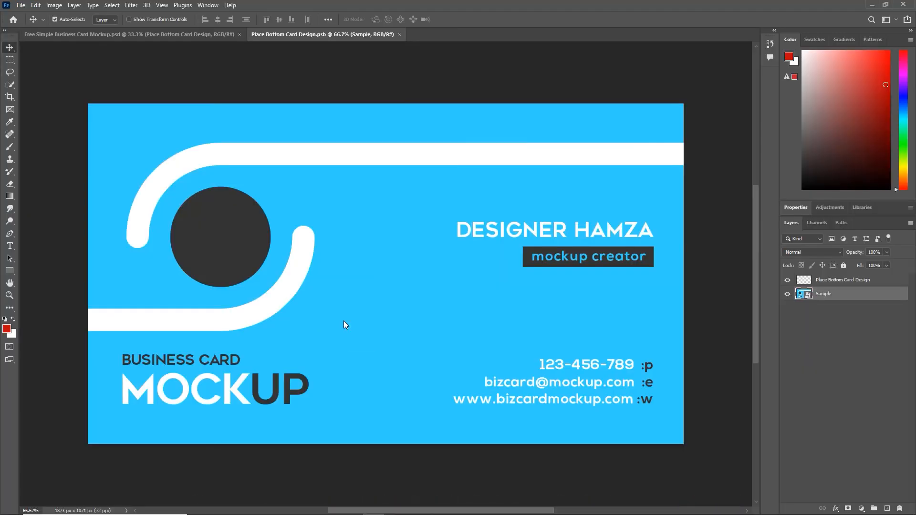
pyautogui.moveTo(428, 248); pyautogui.dragTo(672, 105)
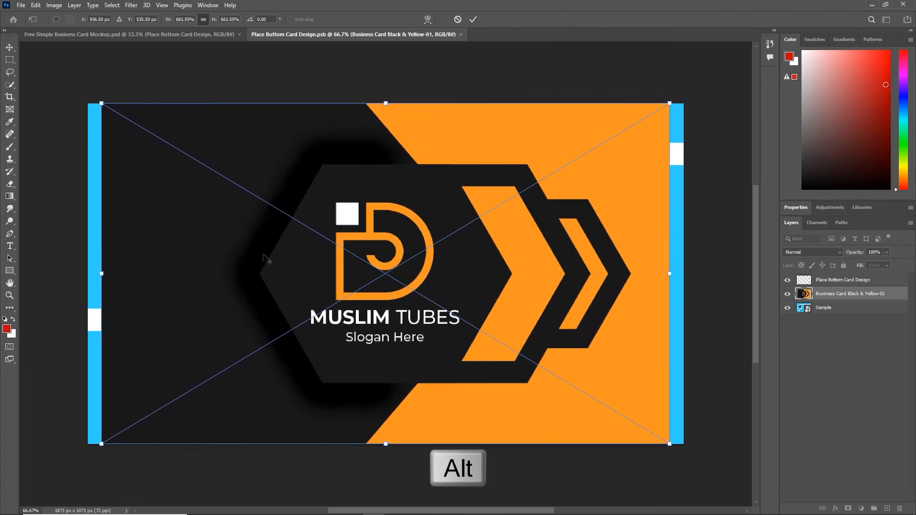
pyautogui.moveTo(91, 272); pyautogui.dragTo(88, 272)
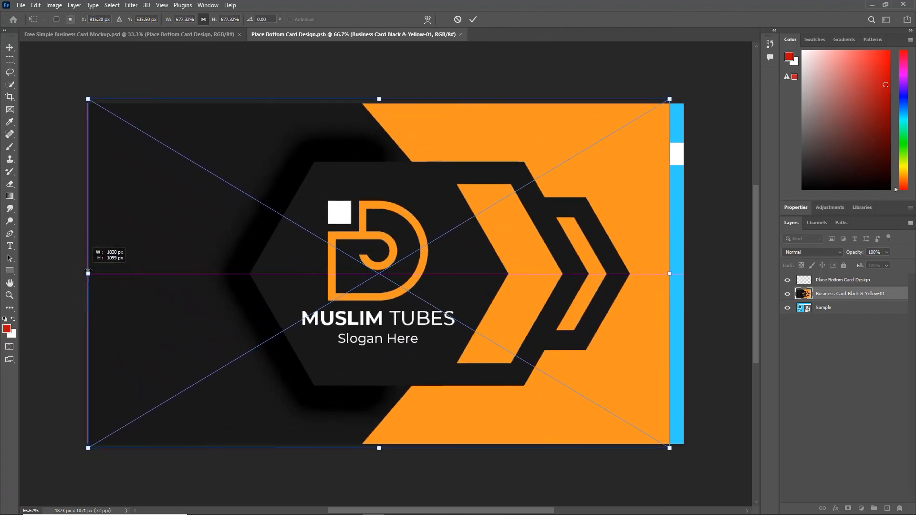
pyautogui.moveTo(670, 273); pyautogui.dragTo(685, 273)
pyautogui.press('Return')
# - Close the Place Bottom Card Design smart object, saving its changes
pyautogui.click(464, 34)
pyautogui.click(423, 194)
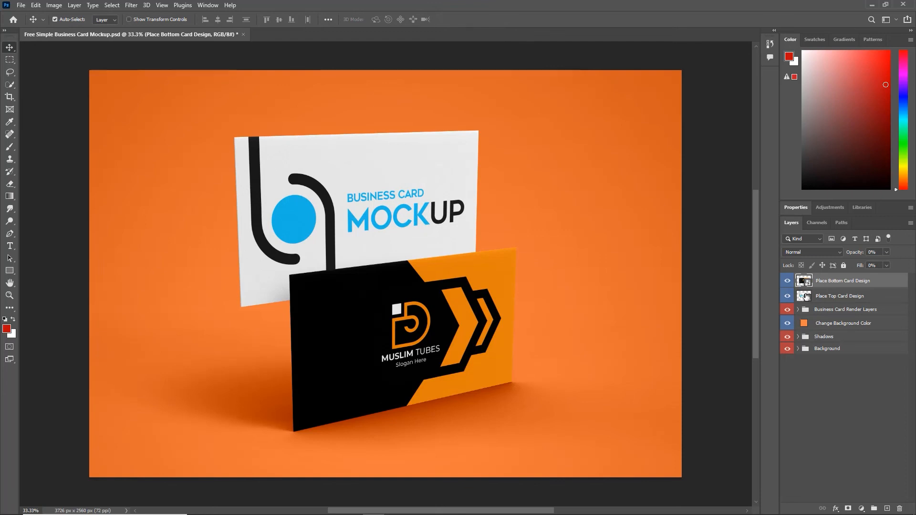
pyautogui.doubleClick(804, 296)
# - Place Business Card Black & Yellow-02 into the top card design, scale it to fill, and save
pyautogui.moveTo(243, 506)
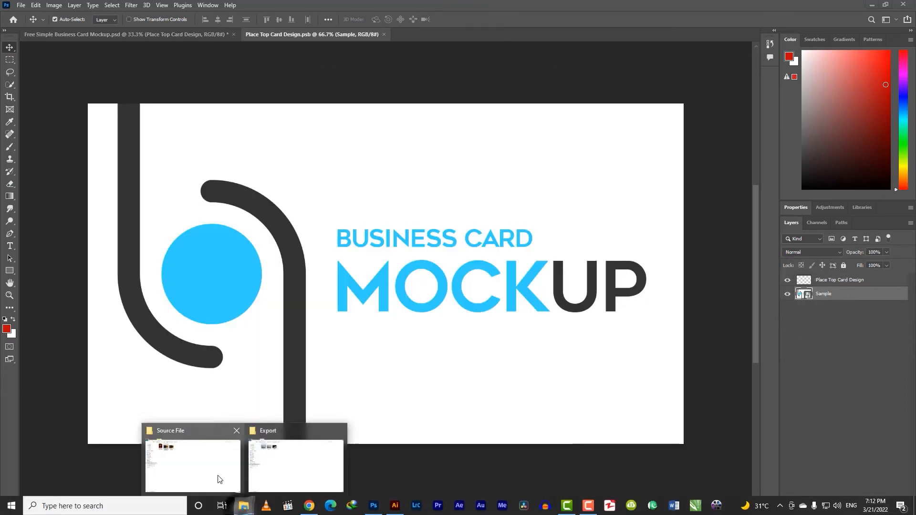
pyautogui.click(218, 479)
pyautogui.click(374, 505)
pyautogui.moveTo(382, 279); pyautogui.dragTo(384, 274)
pyautogui.moveTo(428, 247); pyautogui.dragTo(684, 104)
pyautogui.press('Return')
pyautogui.click(445, 34)
pyautogui.click(417, 197)
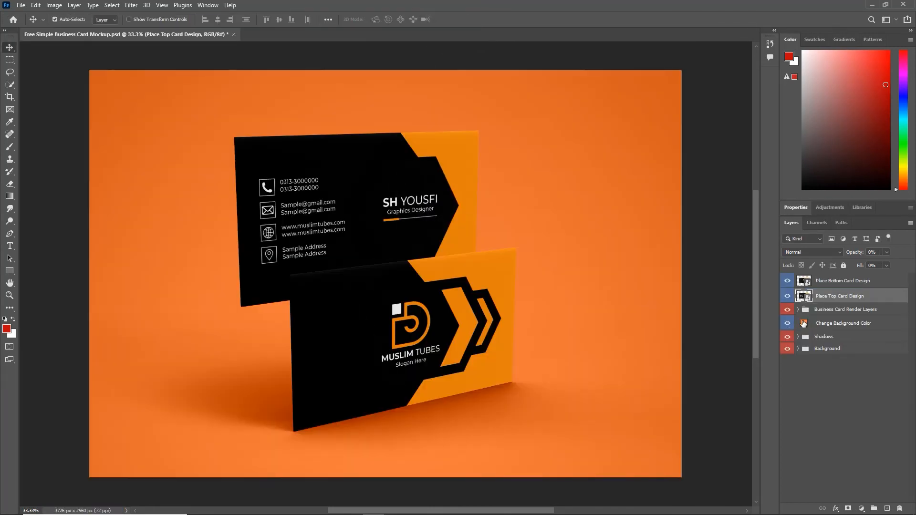
# - Change the mockup's background colour from orange to dark brown
pyautogui.doubleClick(804, 325)
pyautogui.moveTo(730, 229); pyautogui.dragTo(725, 204)
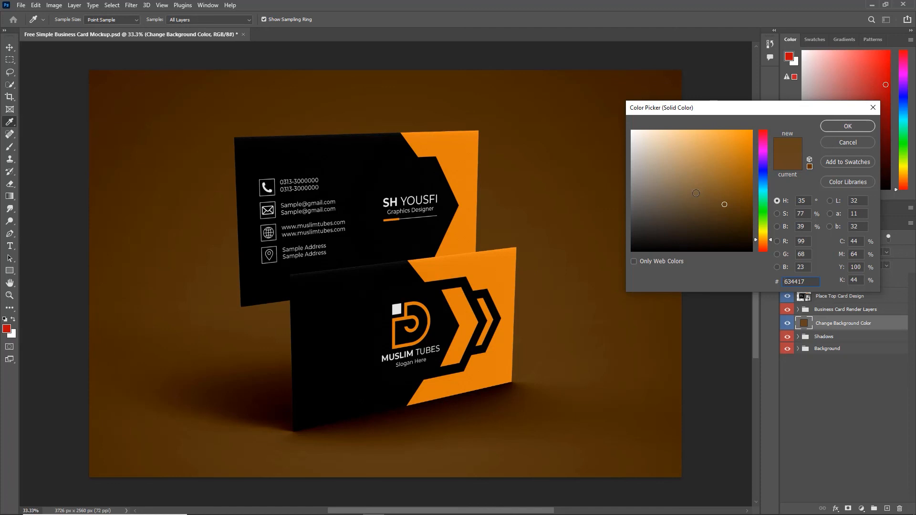
pyautogui.click(848, 126)
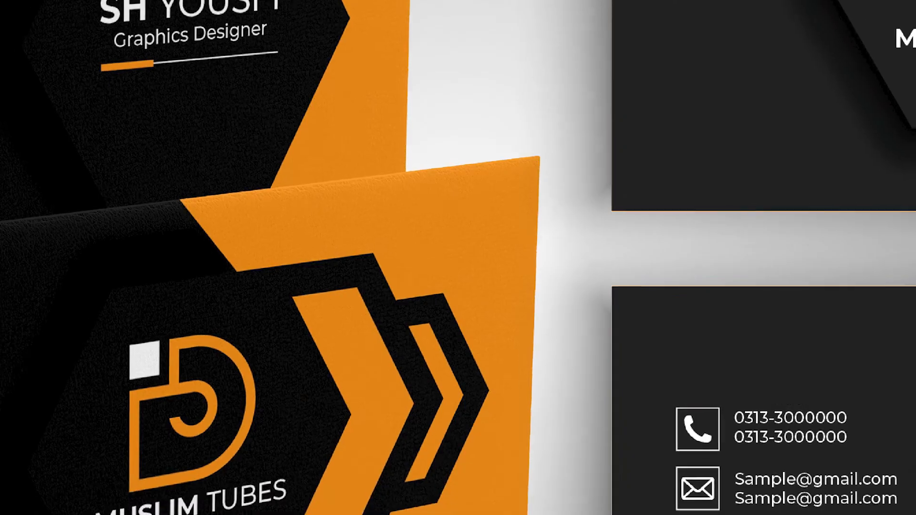